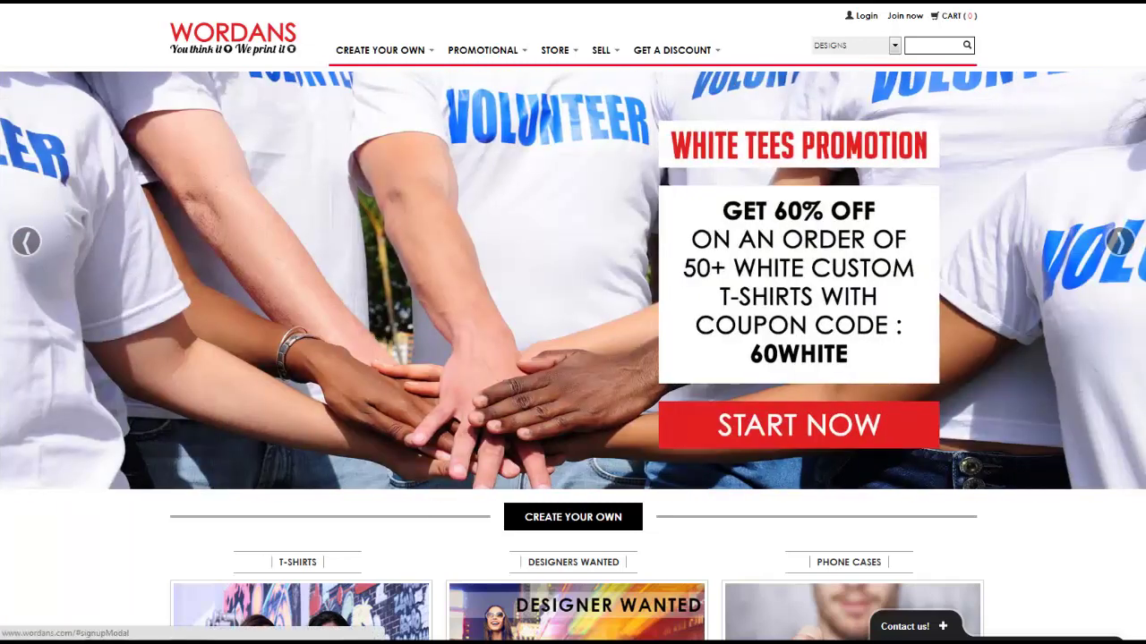
Start the free online shop wizard via SELL > Open a T-shirt Shop > Learn More
left_click(612, 55)
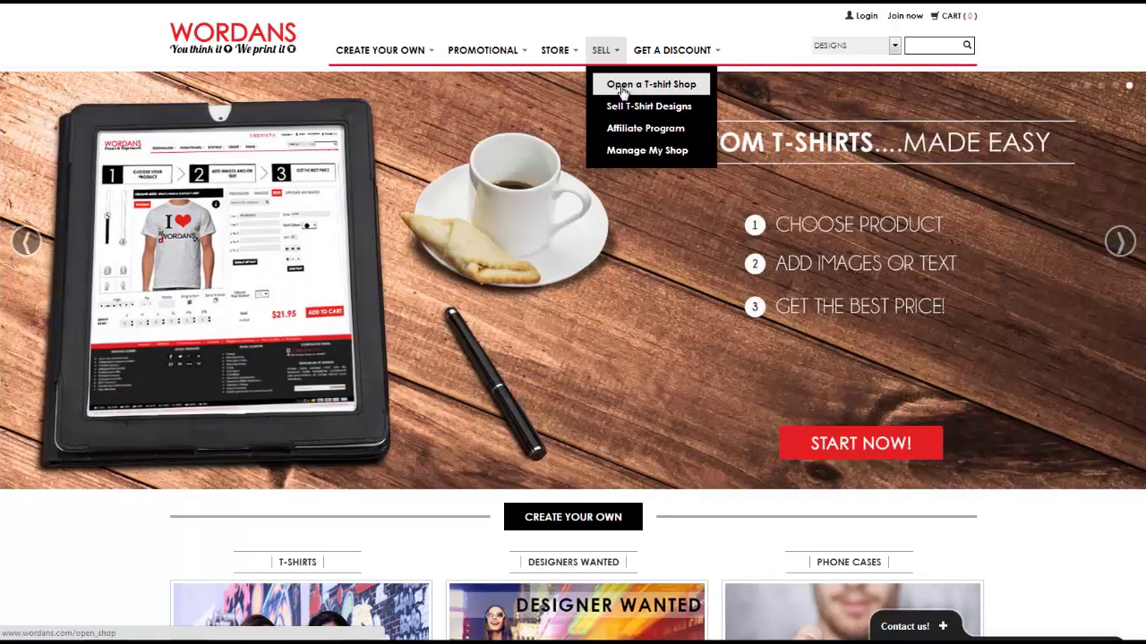
left_click(621, 86)
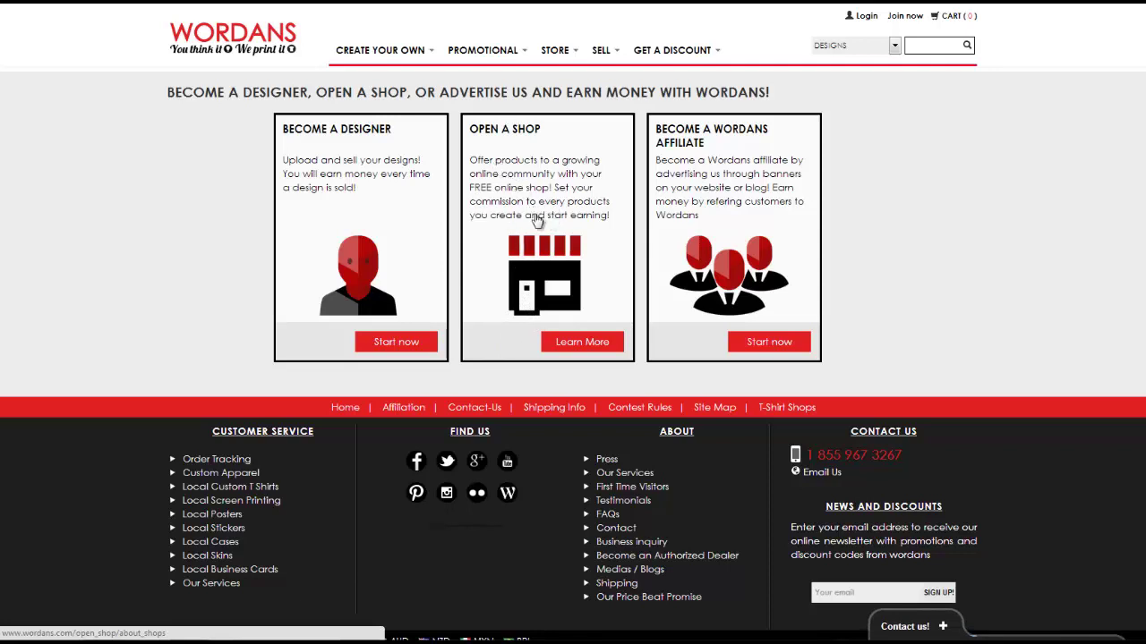
left_click(573, 344)
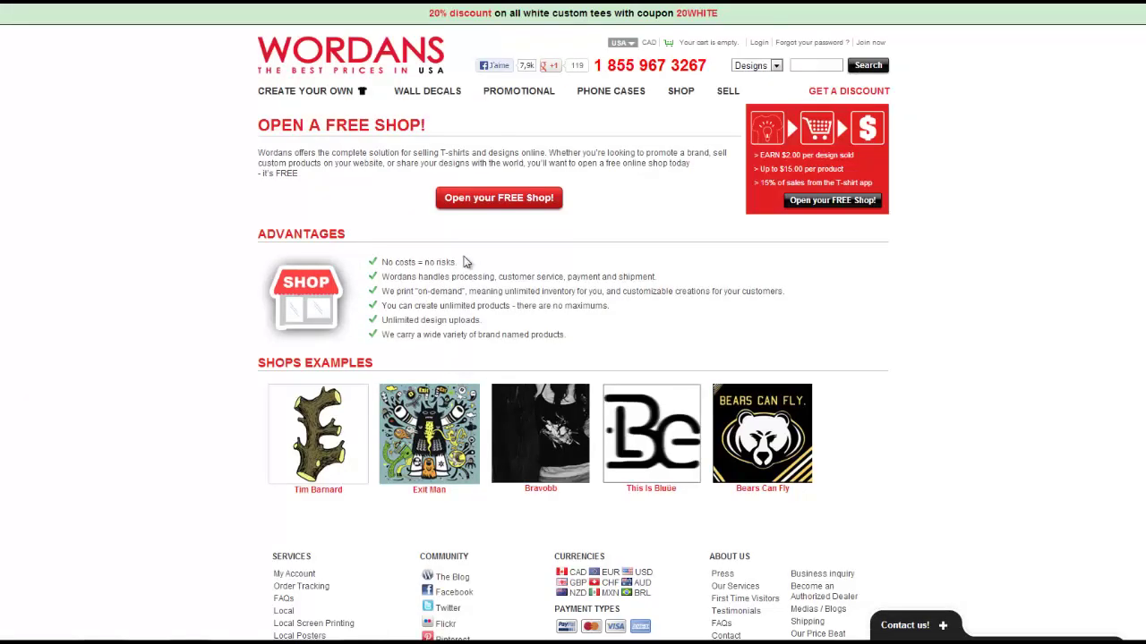
left_click(505, 200)
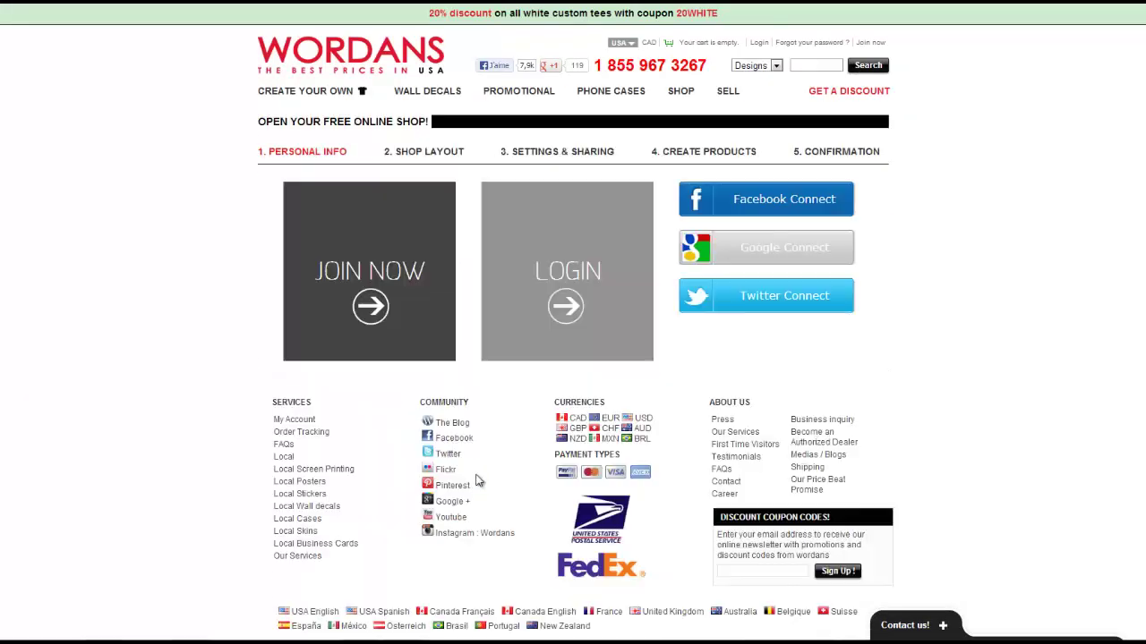
Bring up the empty Join Us! sign-up form from the JOIN NOW tile
left_click(376, 306)
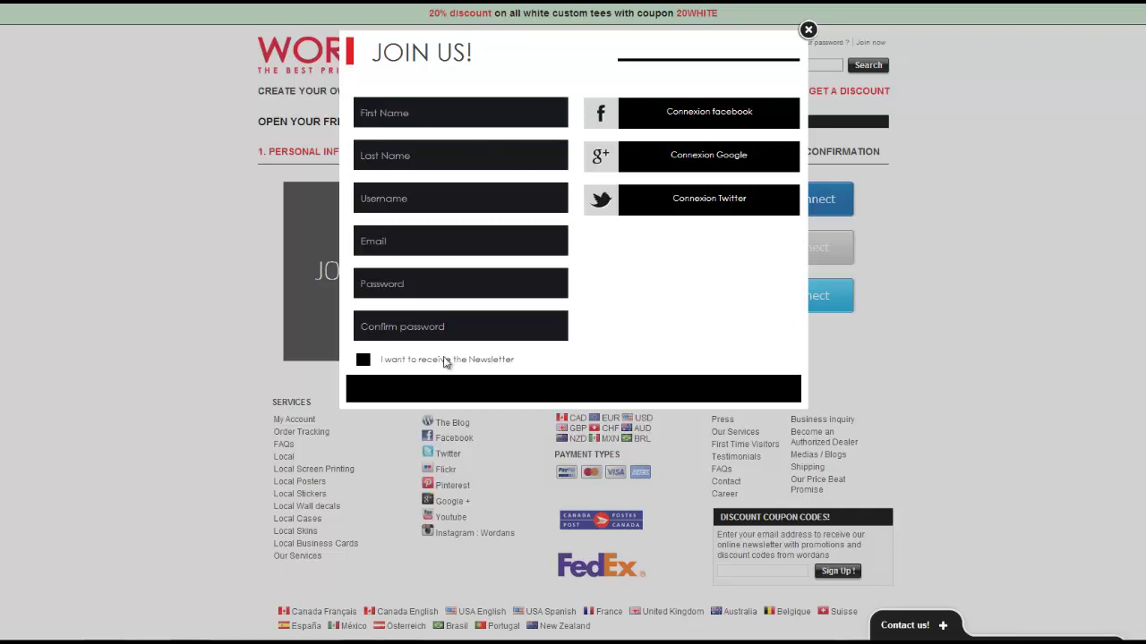
Sign in with Facebook, enter 'NextGenT-Shirts' as the shop name and continue
left_click(694, 133)
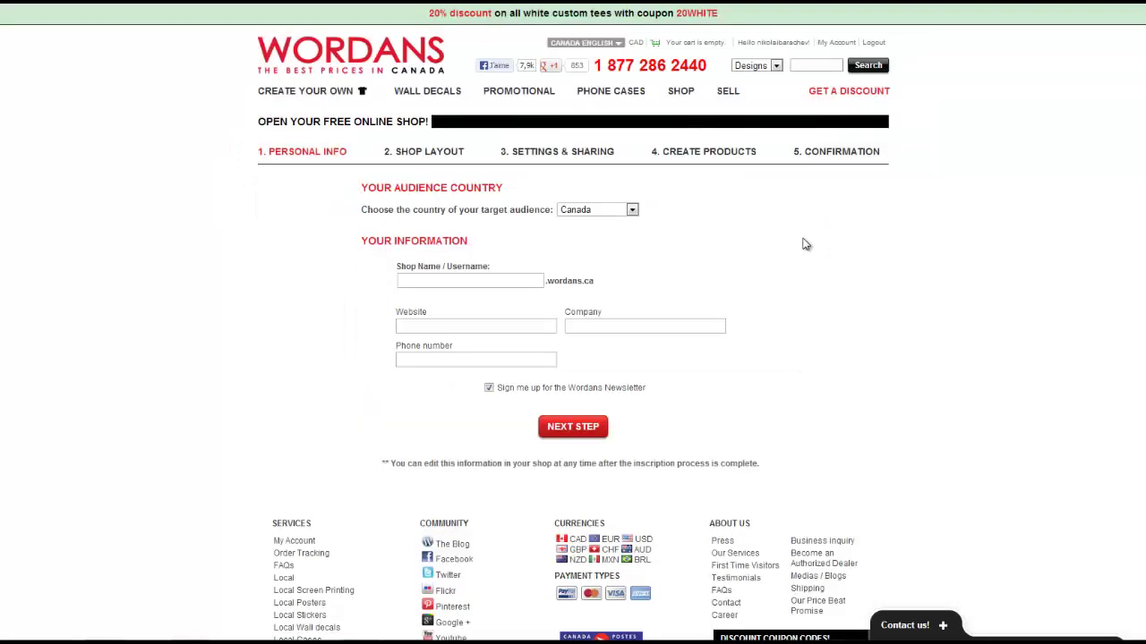
left_click(463, 278)
type("NextGenT-Shirts")
left_click(459, 329)
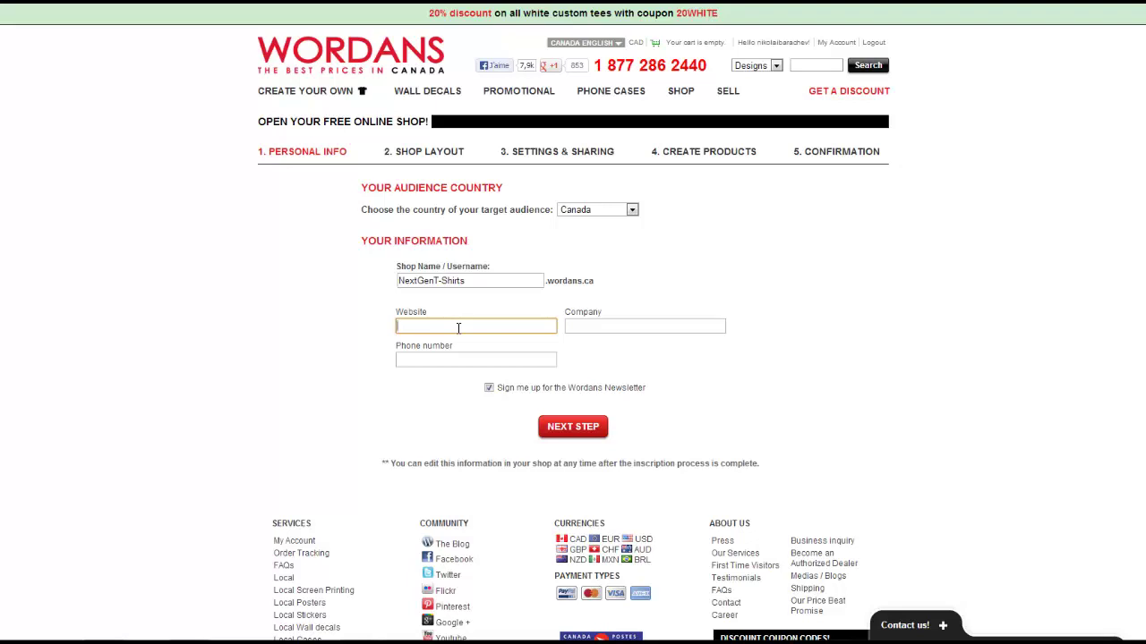
key("Return")
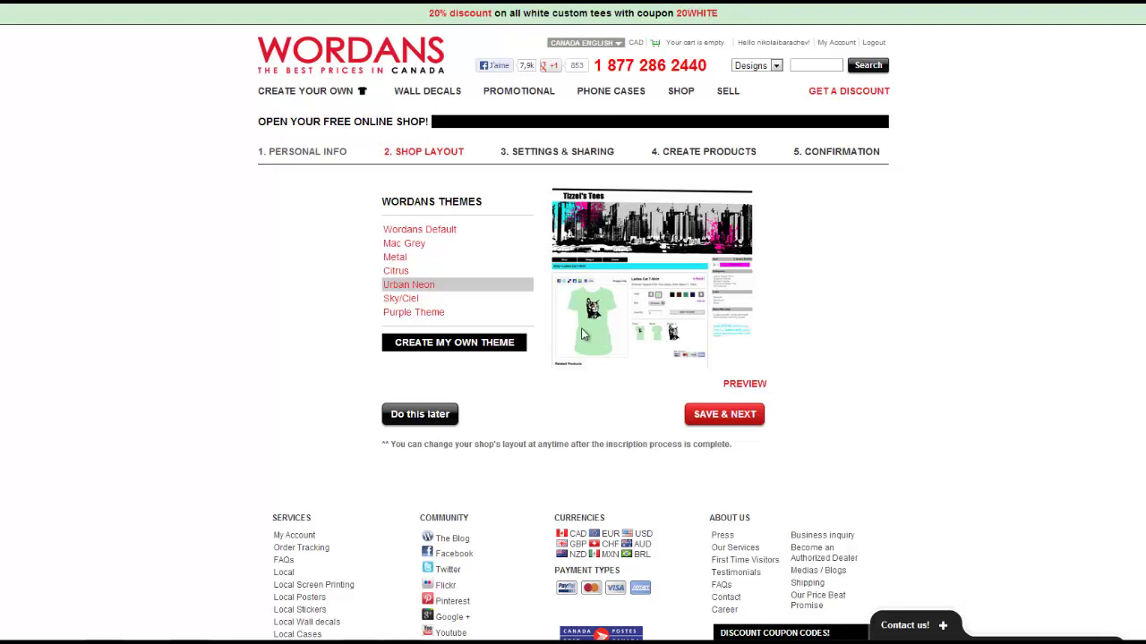
Preview Wordans Default and Mac Grey, then save the Metal theme as the shop layout
left_click(412, 232)
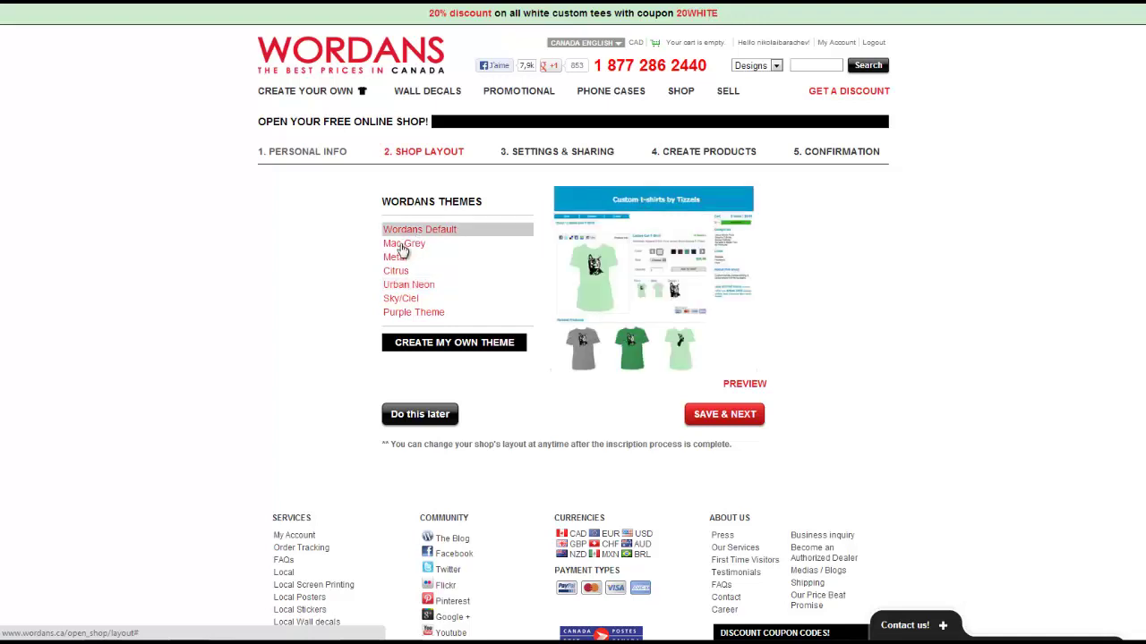
left_click(403, 246)
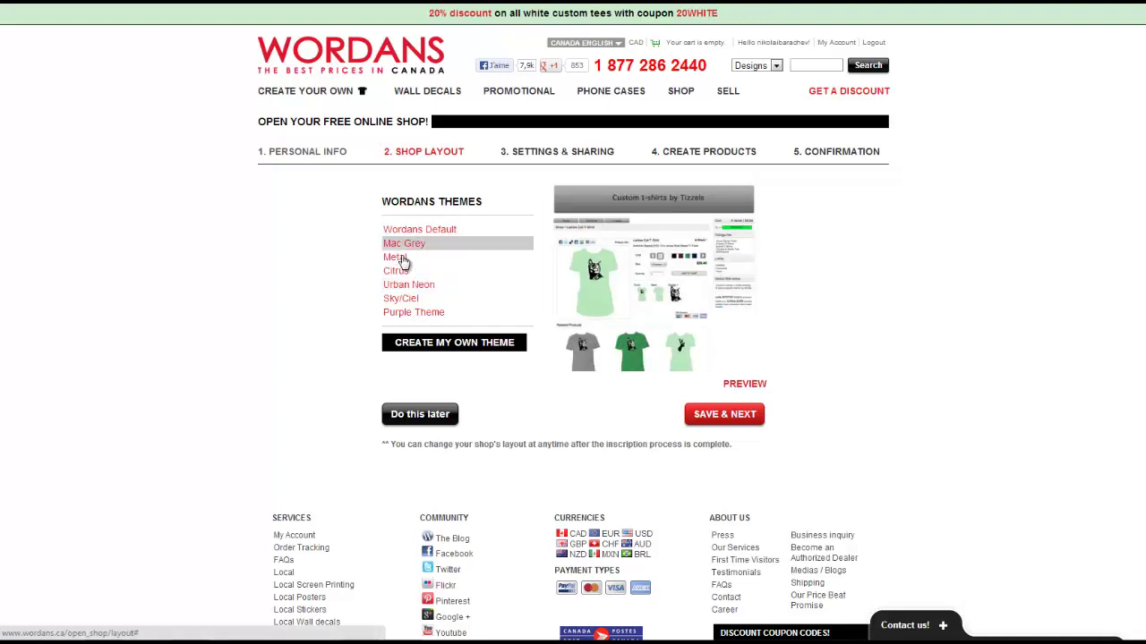
left_click(403, 259)
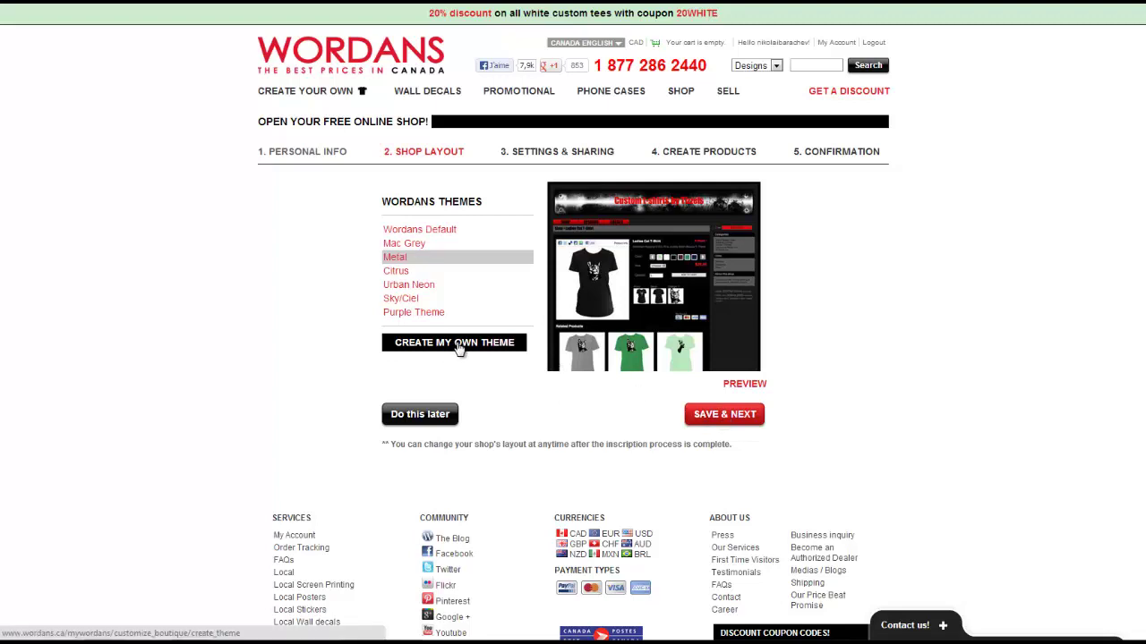
left_click(691, 420)
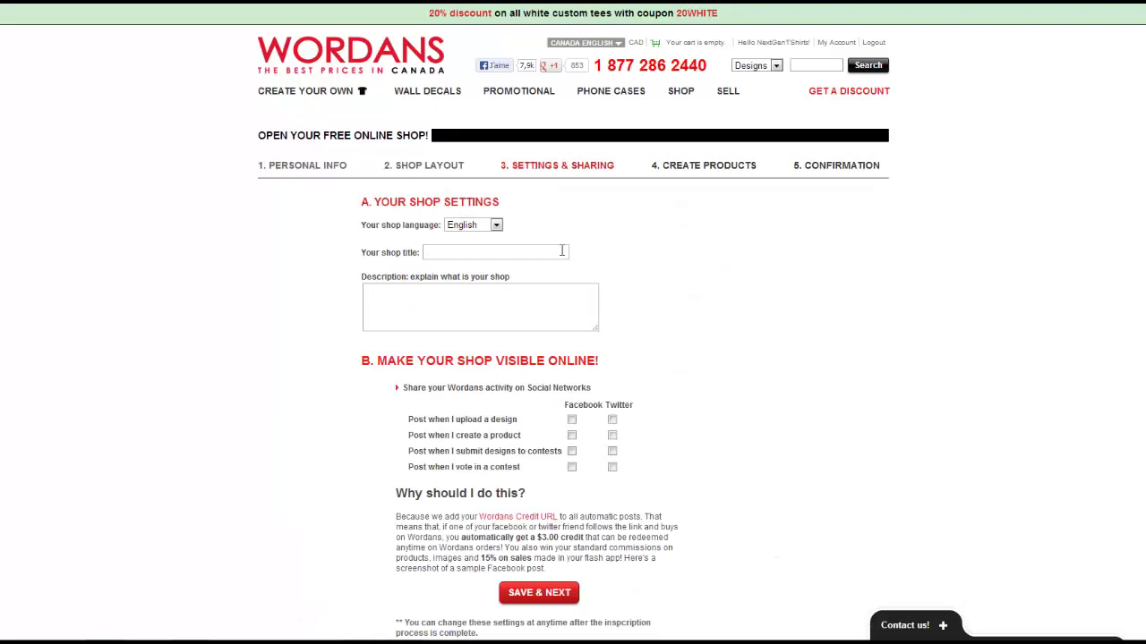
Save 'Next Gen T-Shirts' as the shop title in Settings & Sharing
left_click(452, 254)
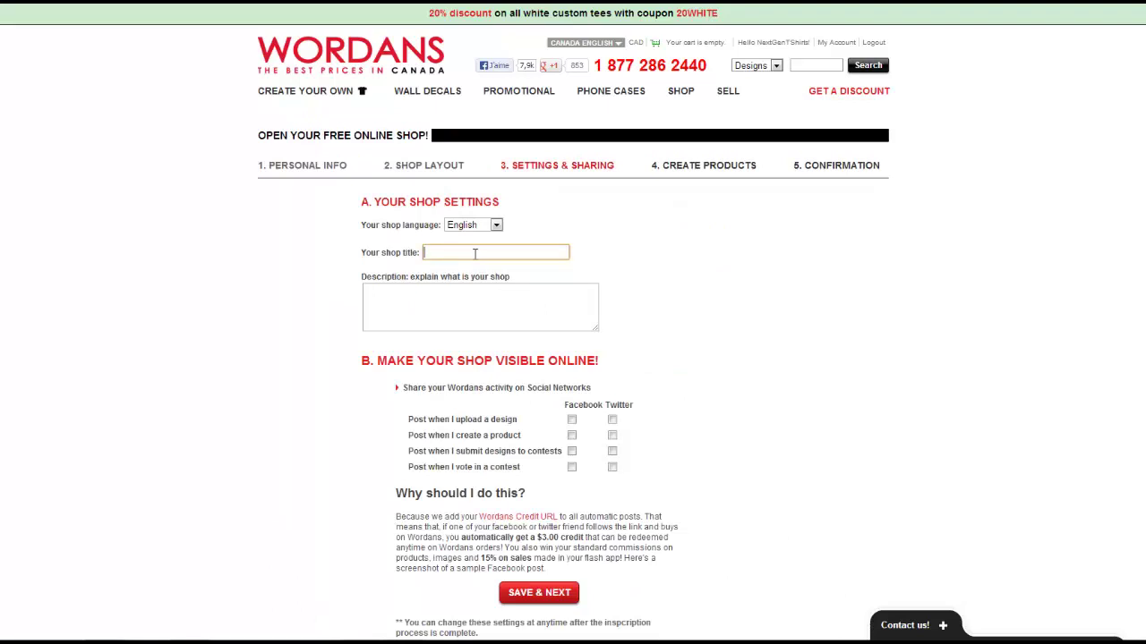
type("Next Gen T-Shirts")
key("Tab")
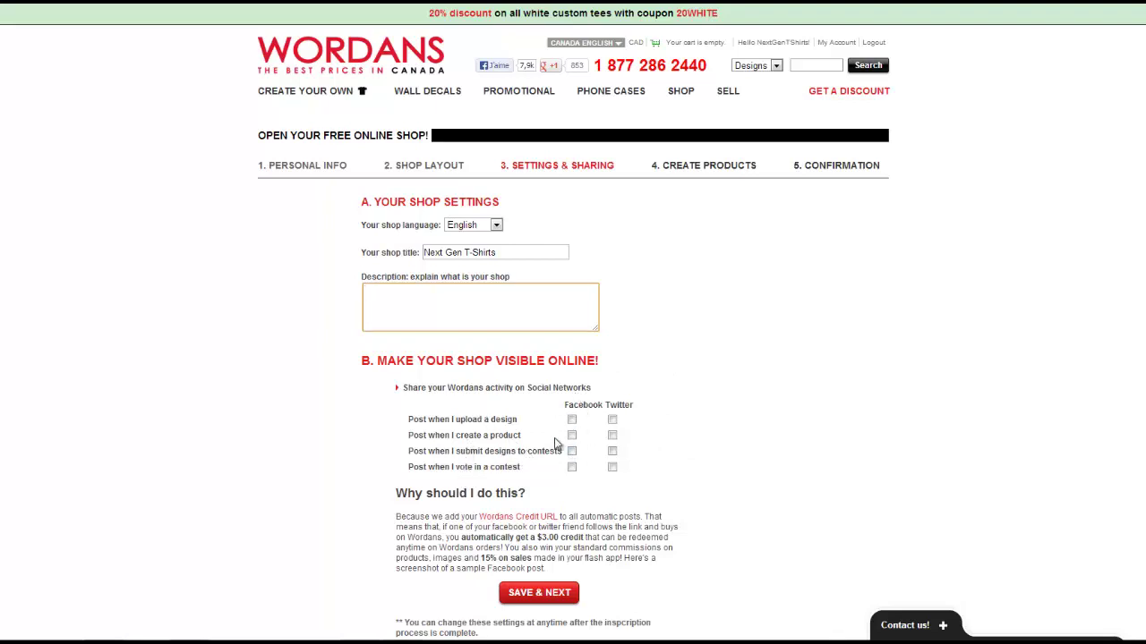
scroll(535, 452, "down", 1)
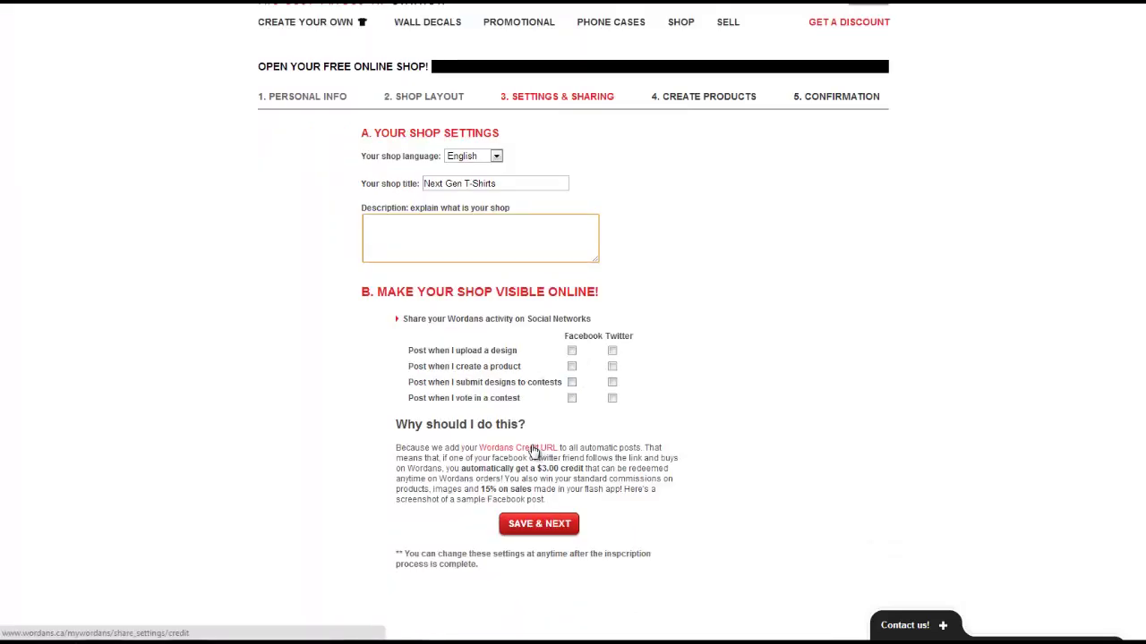
left_click(540, 526)
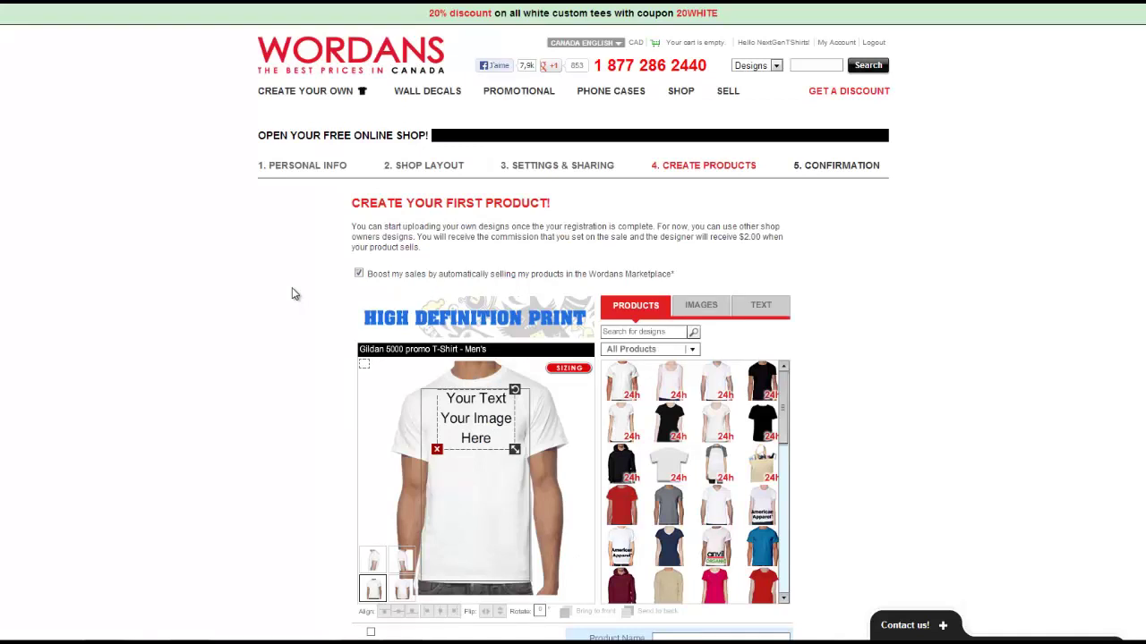
Choose the black 24h SlimFit Jersey T-Shirt ($11.85) from the products grid
scroll(292, 294, "down", 2)
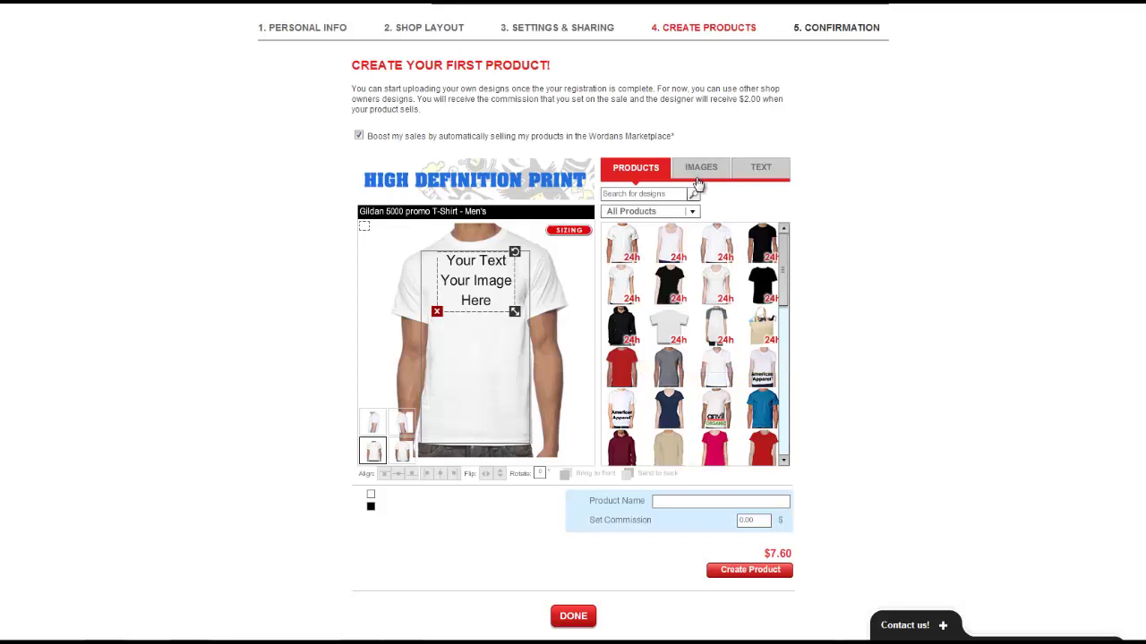
left_click_drag(782, 235, 785, 280)
left_click(763, 257)
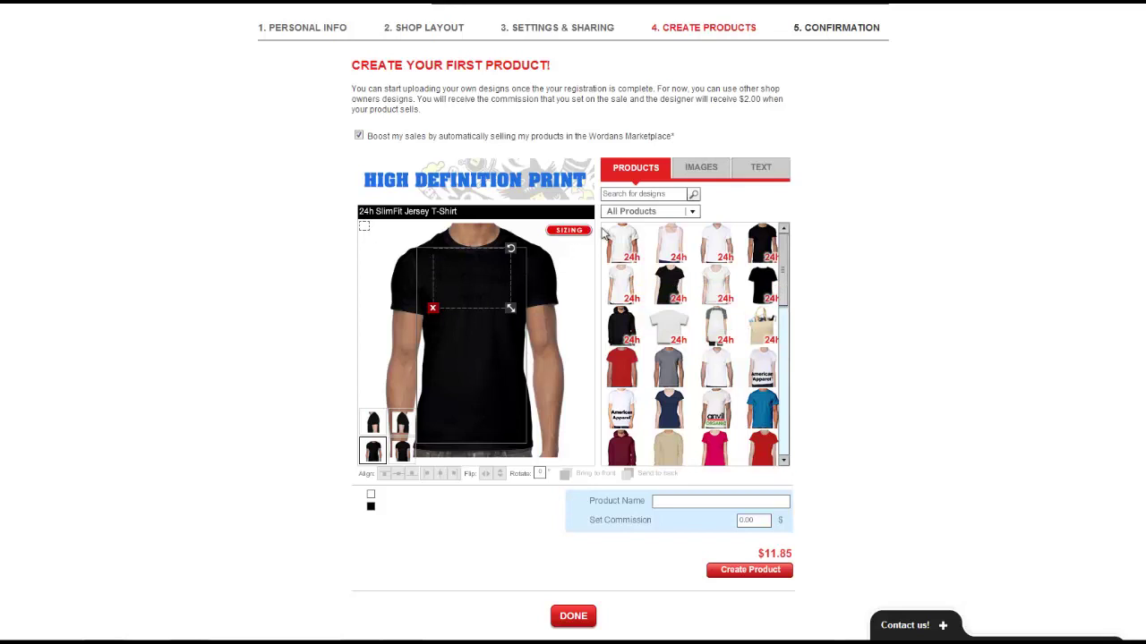
Apply the tuxedo image to the shirt's front and nudge it into position
left_click(704, 175)
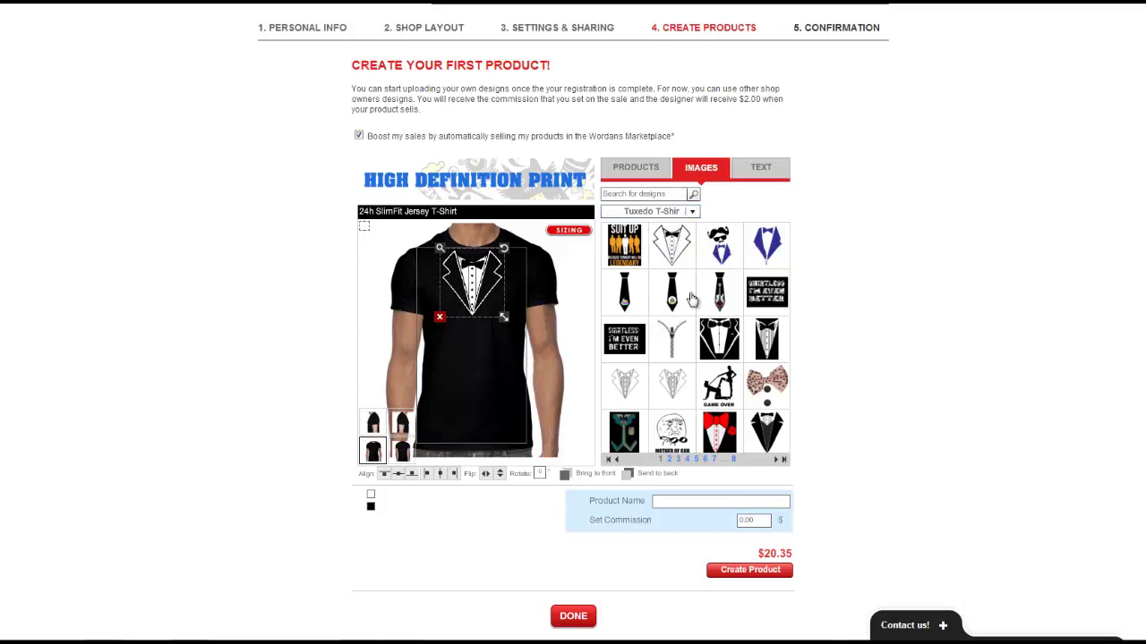
left_click_drag(506, 291, 480, 272)
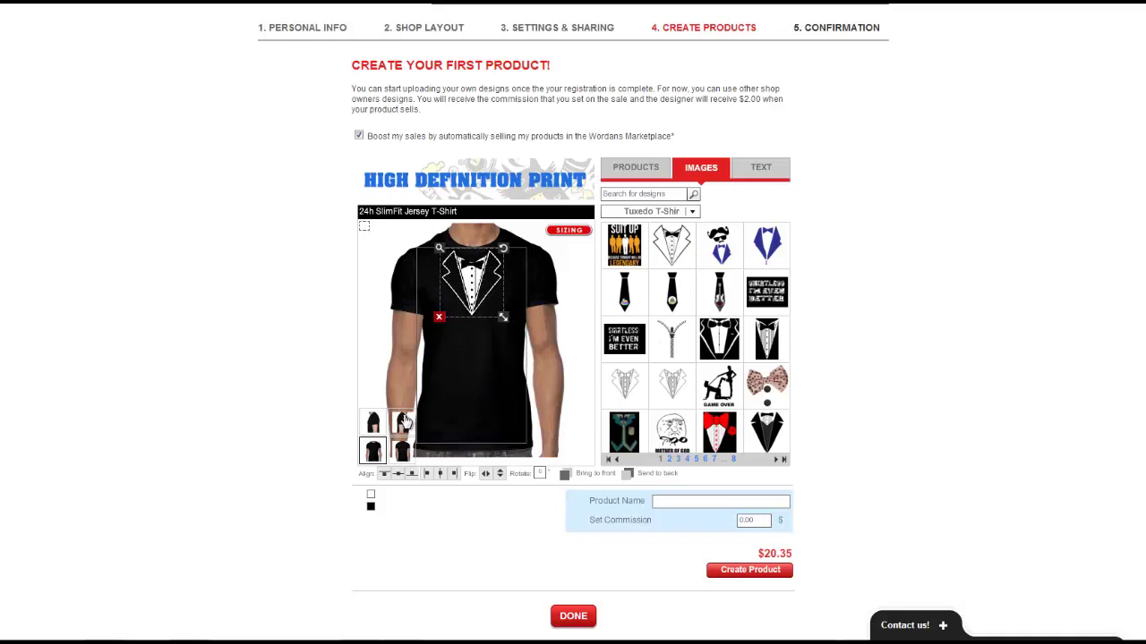
left_click(372, 426)
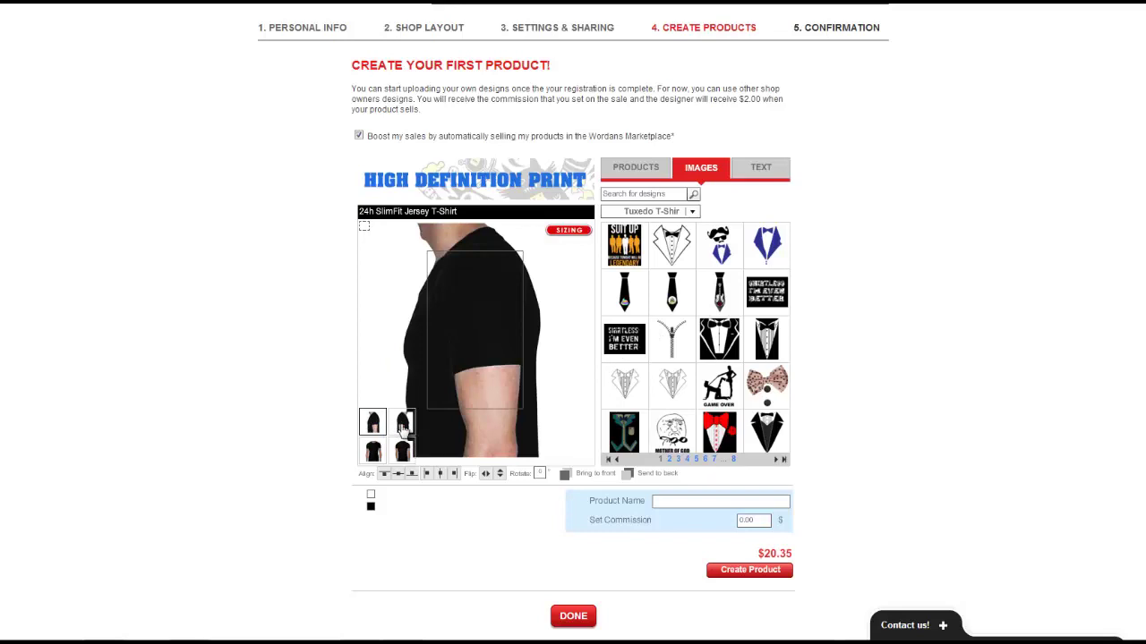
left_click(403, 428)
left_click(402, 453)
left_click(377, 455)
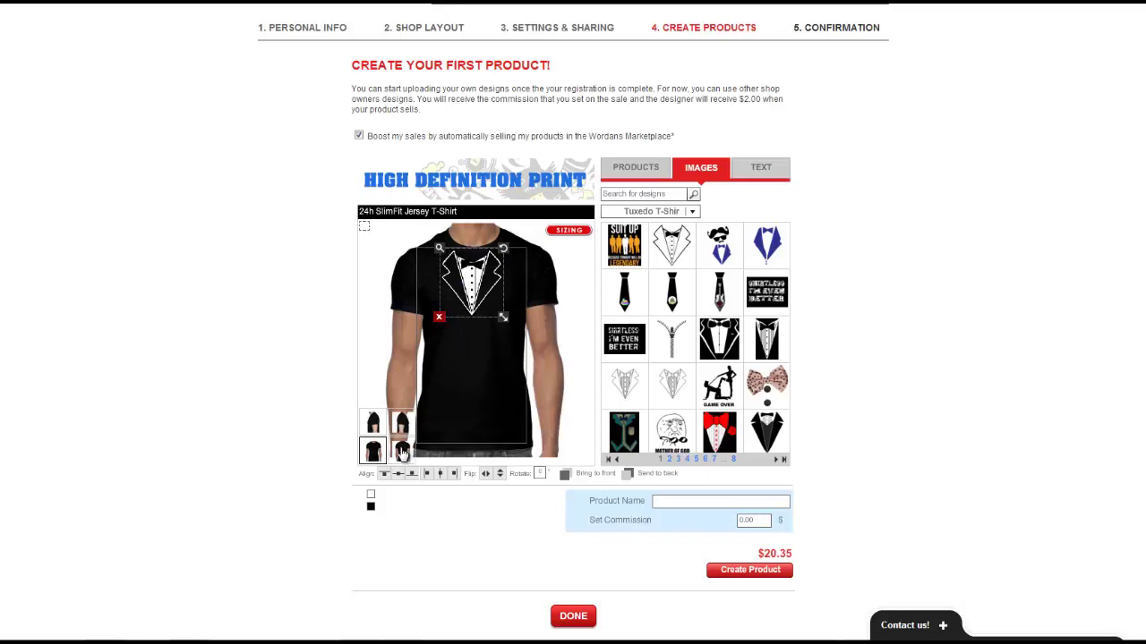
Add a tie design to the shirt's back, then return to the front view
left_click(403, 453)
left_click(698, 300)
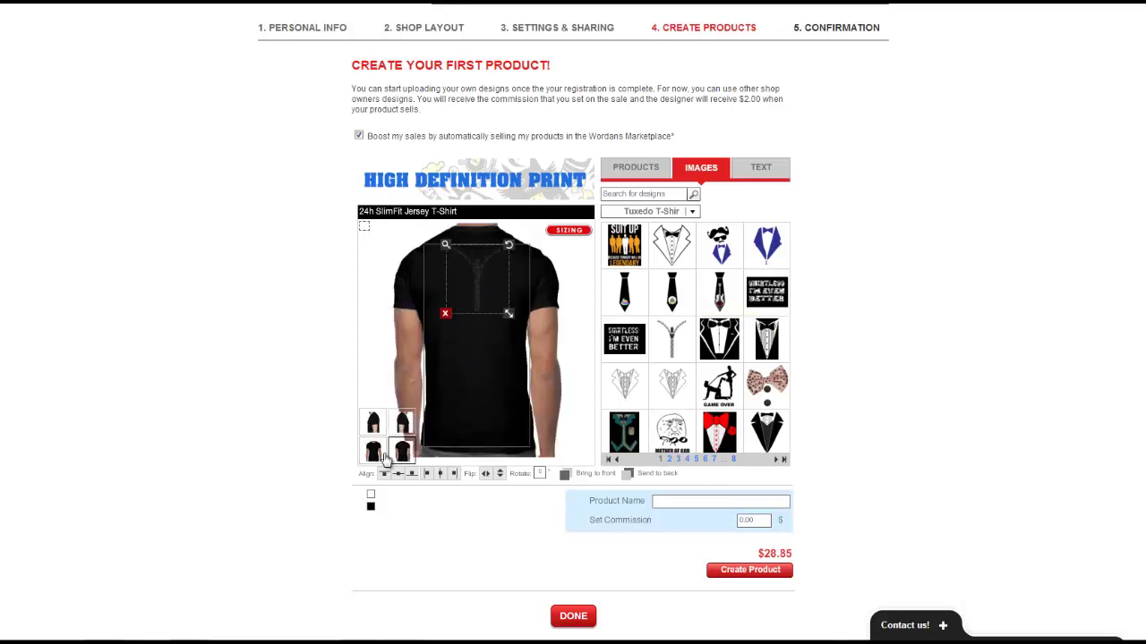
left_click(376, 426)
left_click(403, 453)
left_click(404, 423)
left_click(373, 451)
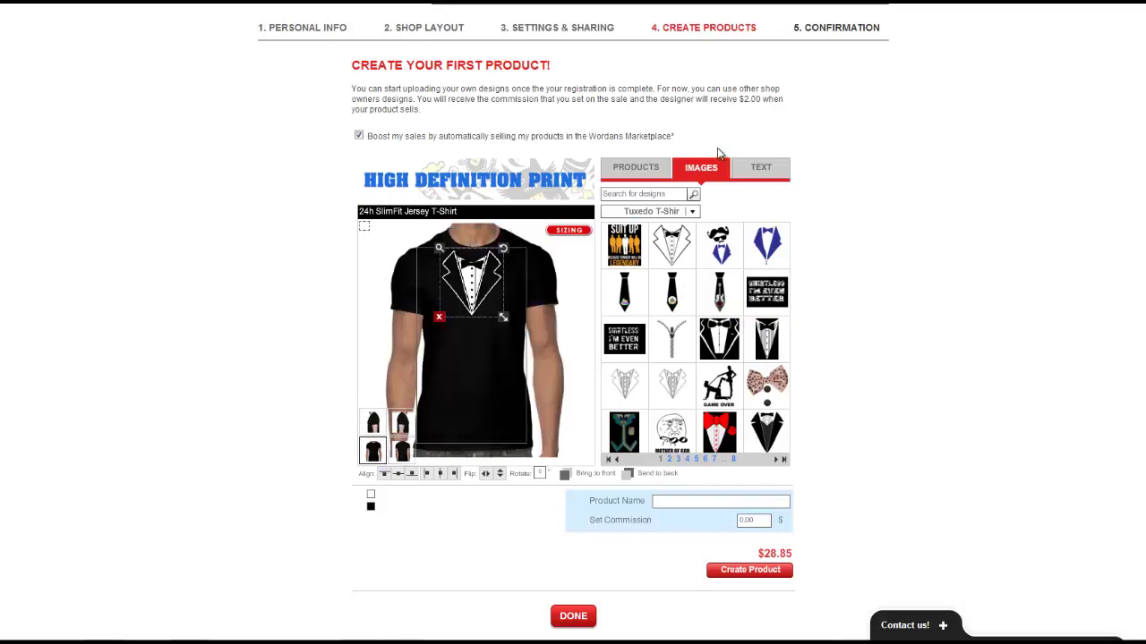
left_click(765, 173)
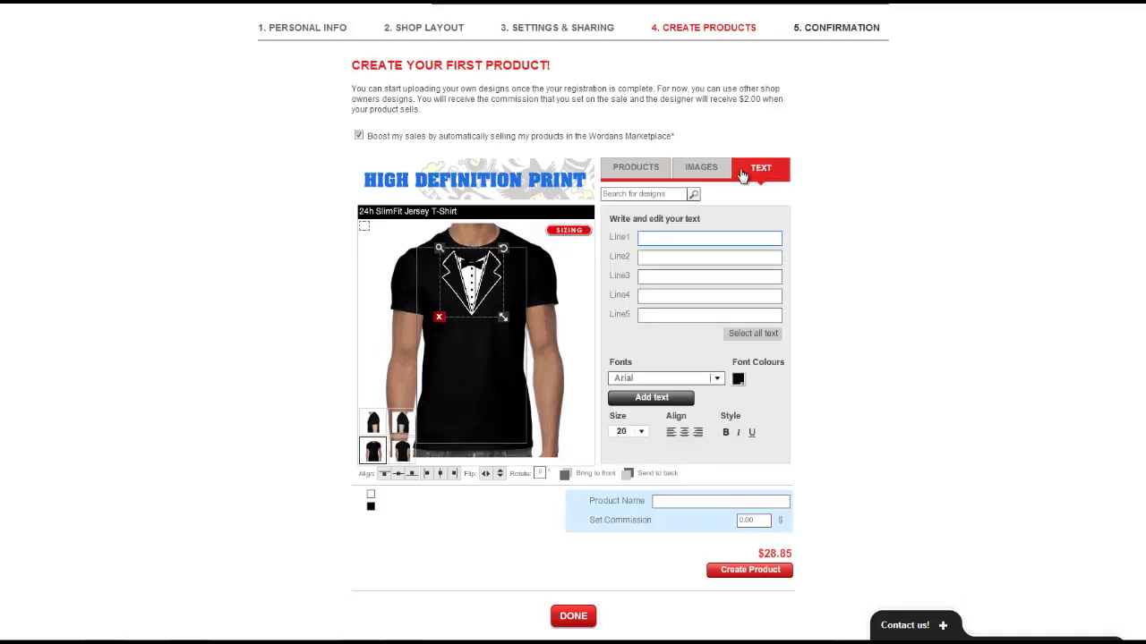
left_click(660, 237)
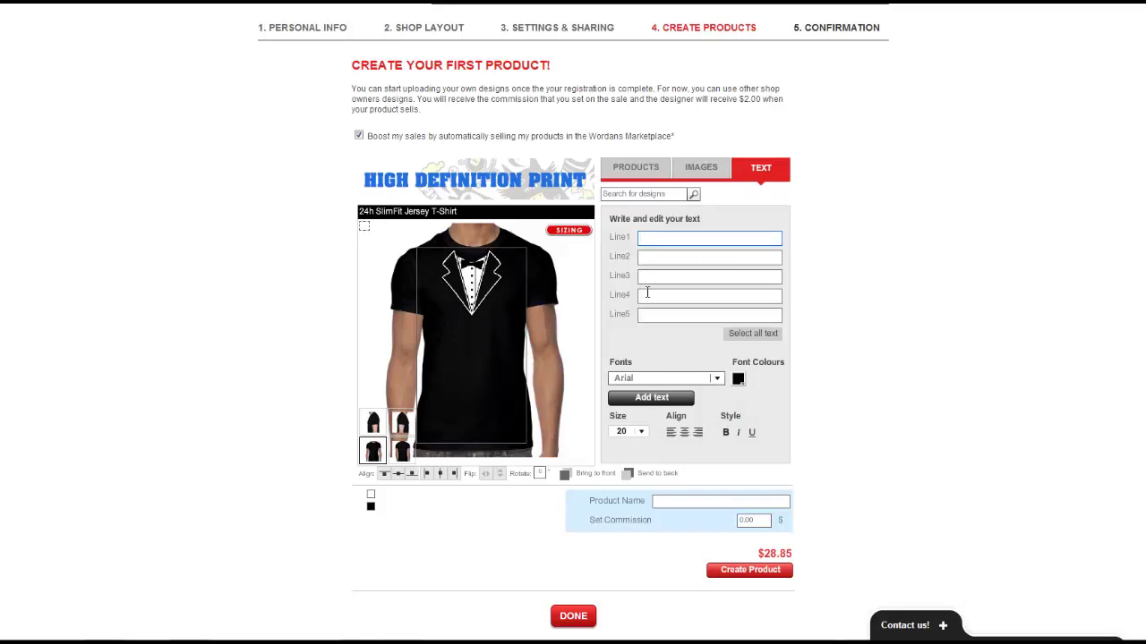
Write 'Tuxedo' in Line1 in Matura, size 22, underlined, raising the price to $31.40
type("Tuxedo")
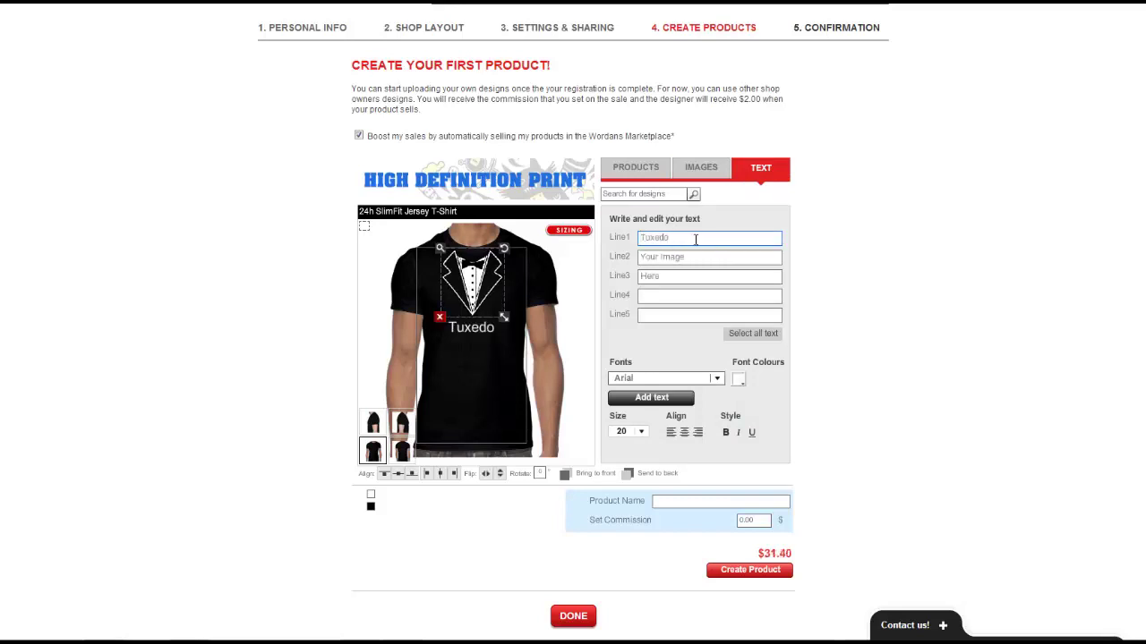
left_click(651, 379)
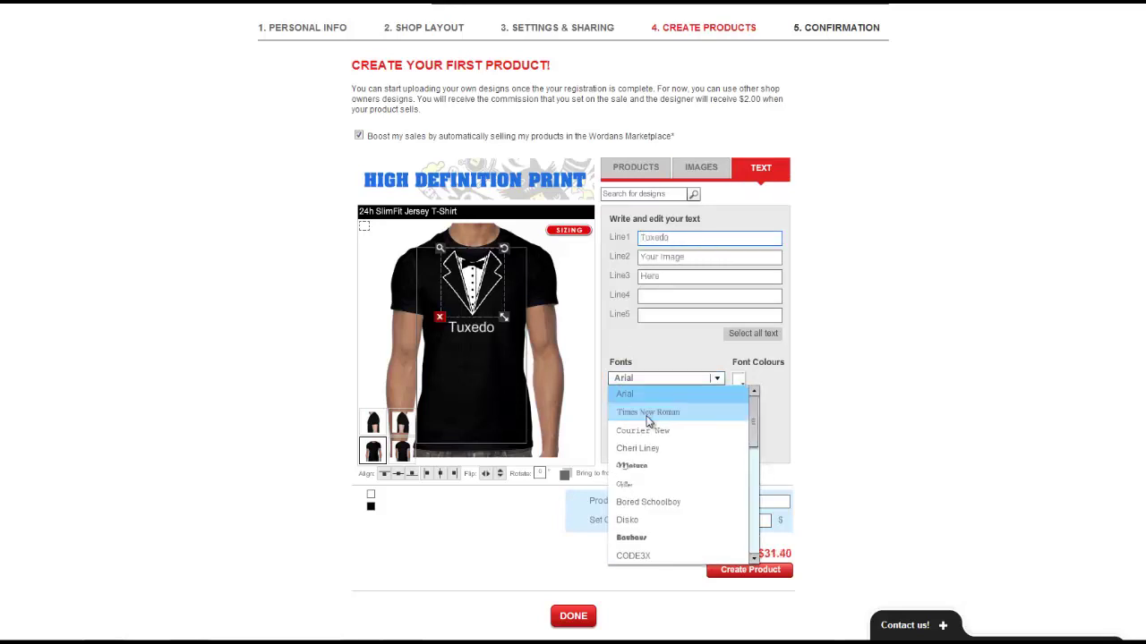
left_click(634, 466)
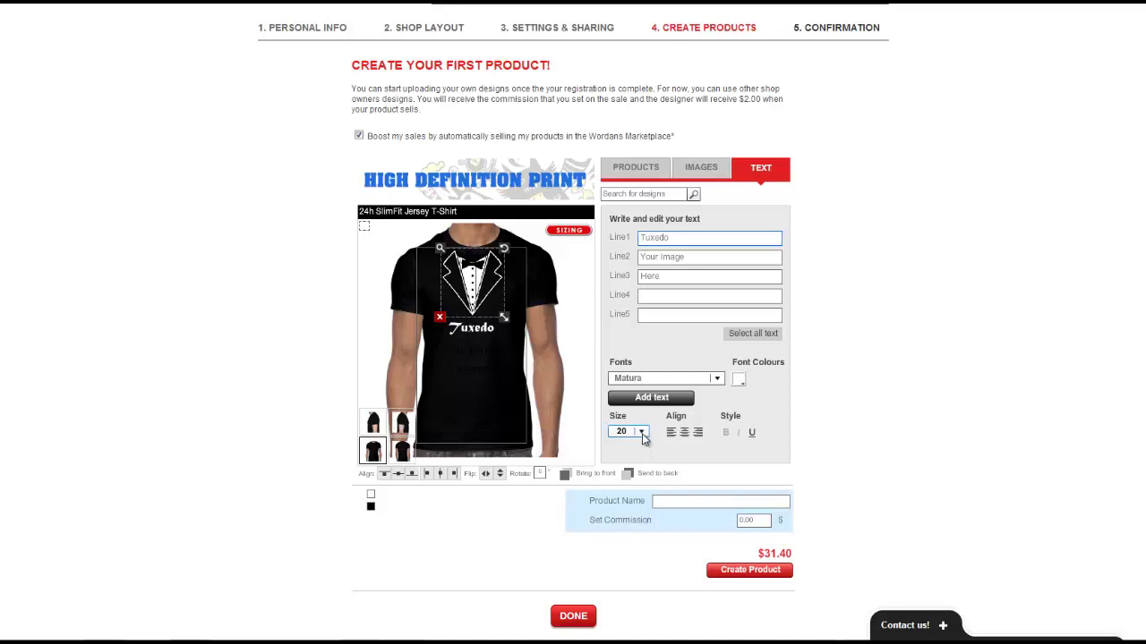
left_click(642, 433)
left_click(633, 489)
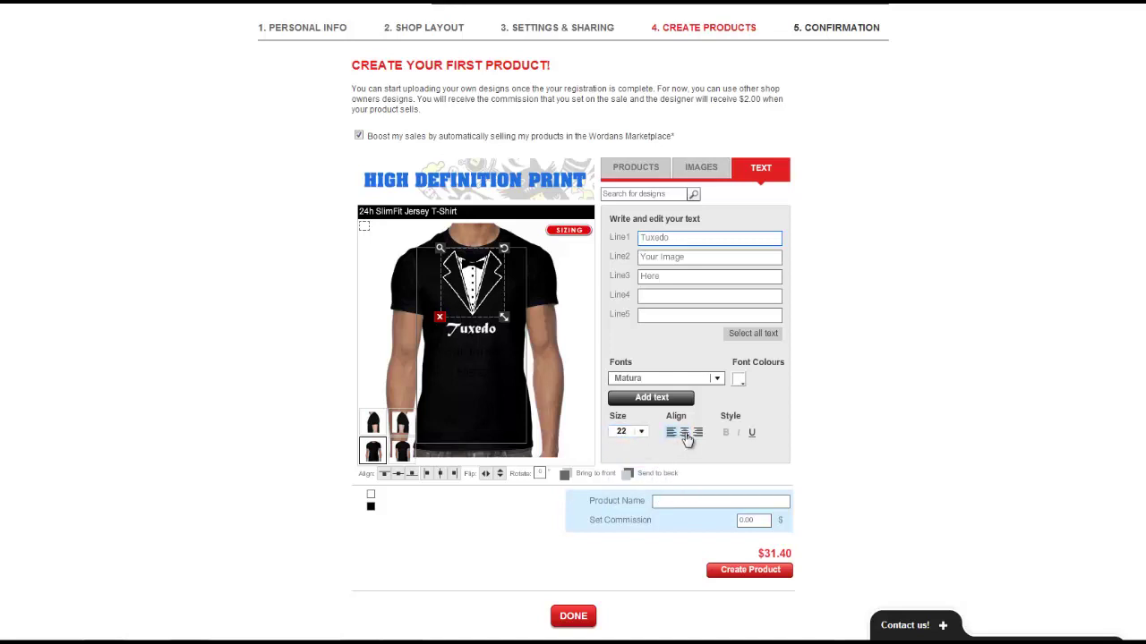
left_click(752, 434)
left_click(667, 502)
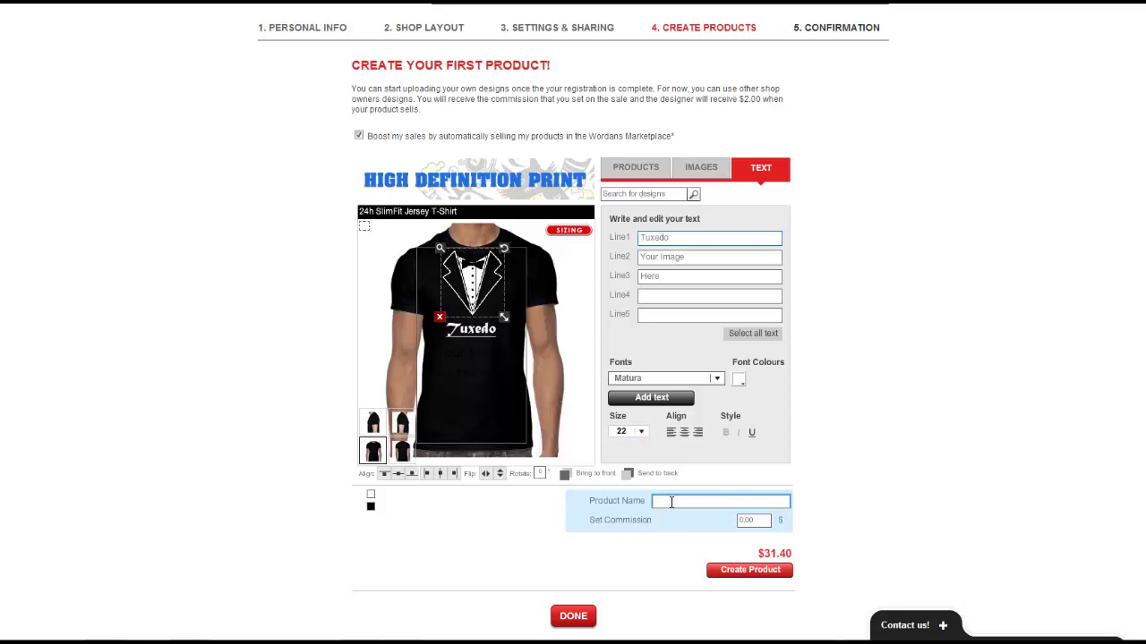
Create the product named 'Tuxedo' at 0.00 commission and dismiss the success message
type("Tuxedo")
left_click(749, 521)
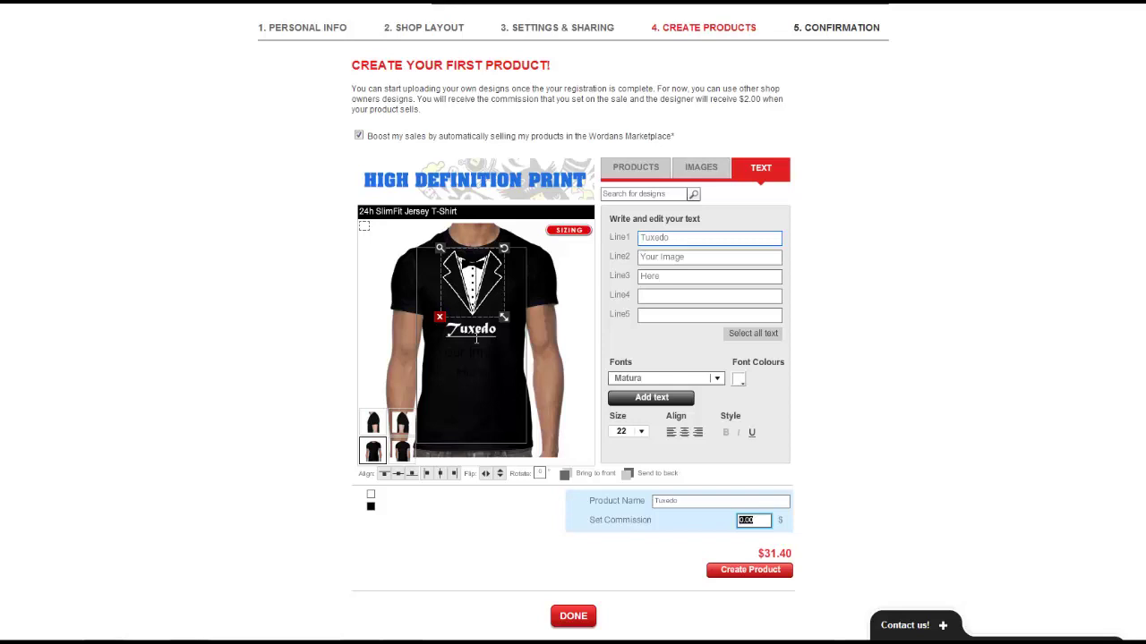
left_click(743, 573)
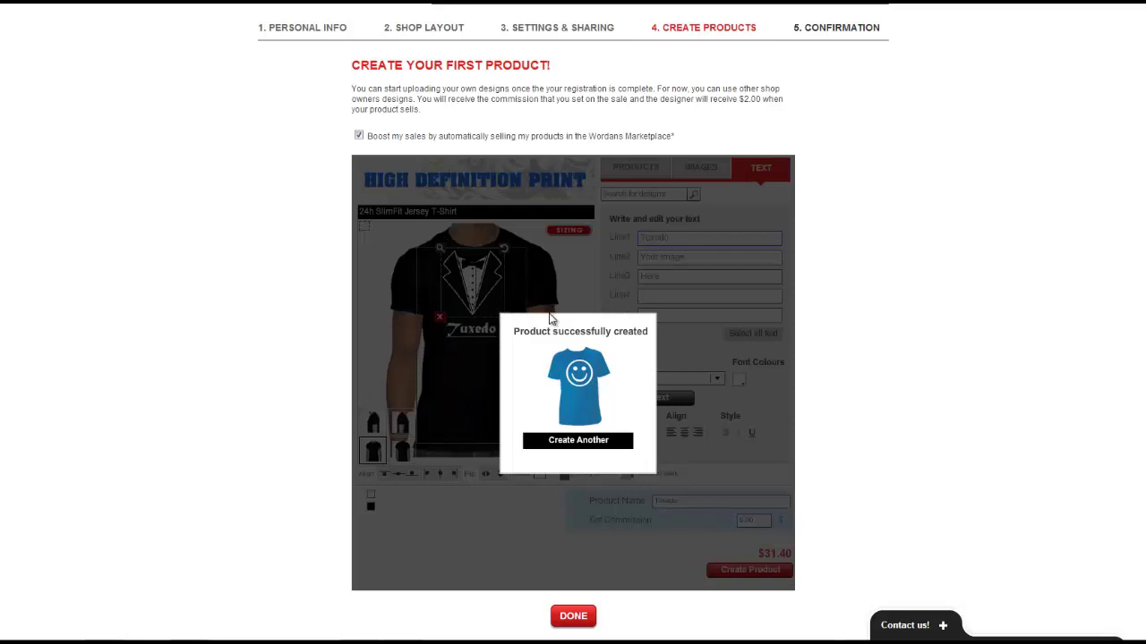
left_click(577, 441)
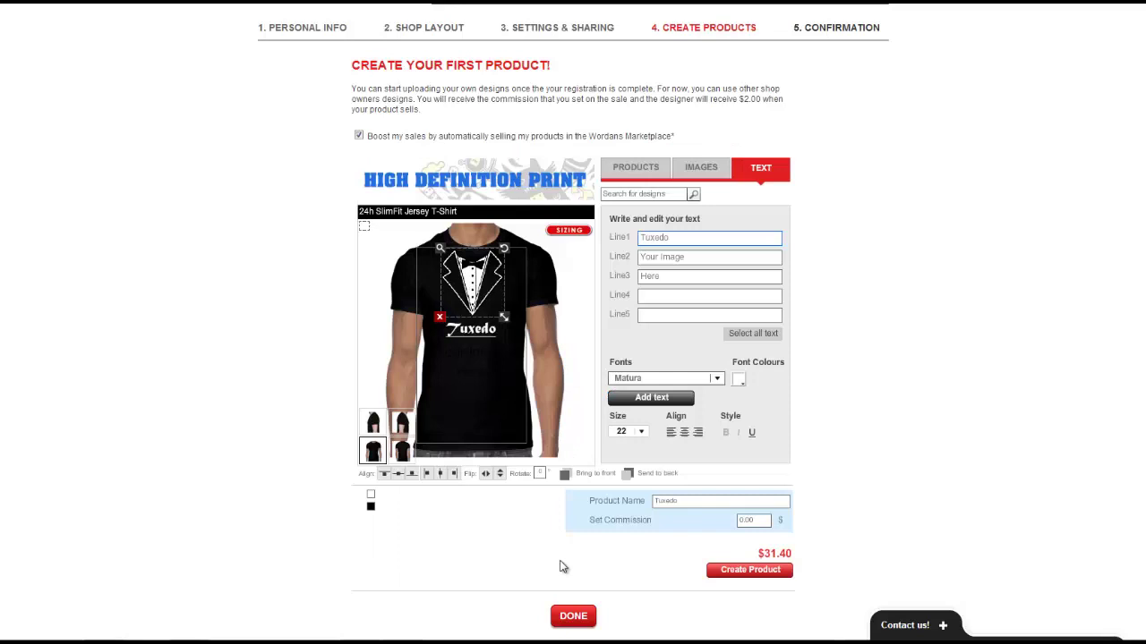
Finish the shop setup and open the new shop's page from its address link
left_click(579, 621)
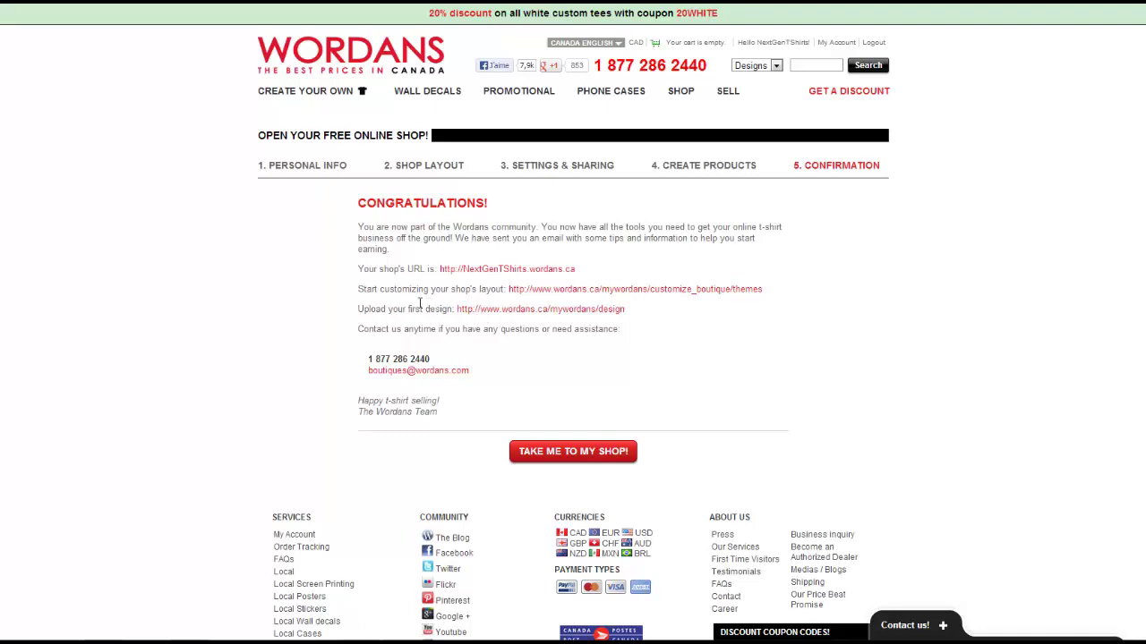
right_click(477, 273)
left_click(501, 293)
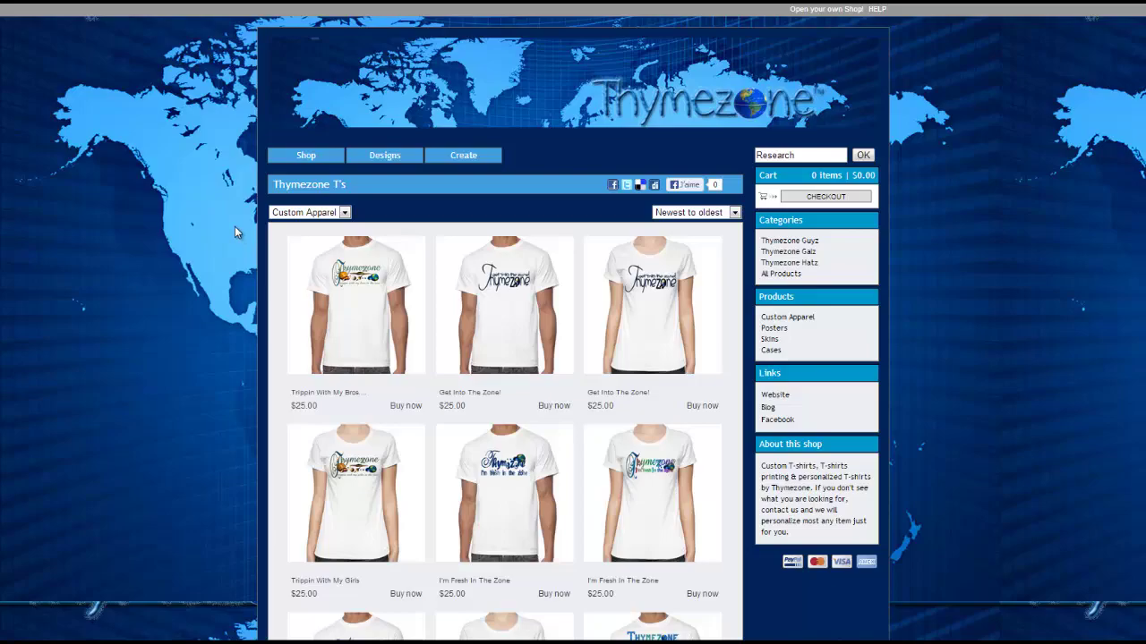
Scroll through the Thymezone T's listing of $25.00 tees and $25.96 hats like Hype! Hat
scroll(235, 233, "down", 5)
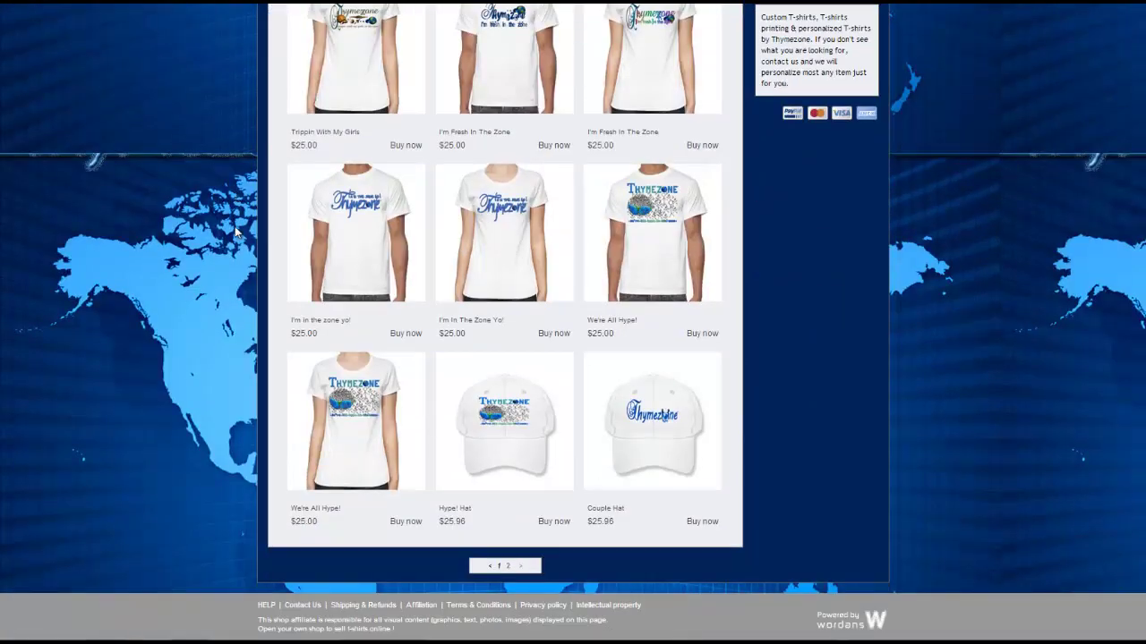
scroll(421, 183, "up", 5)
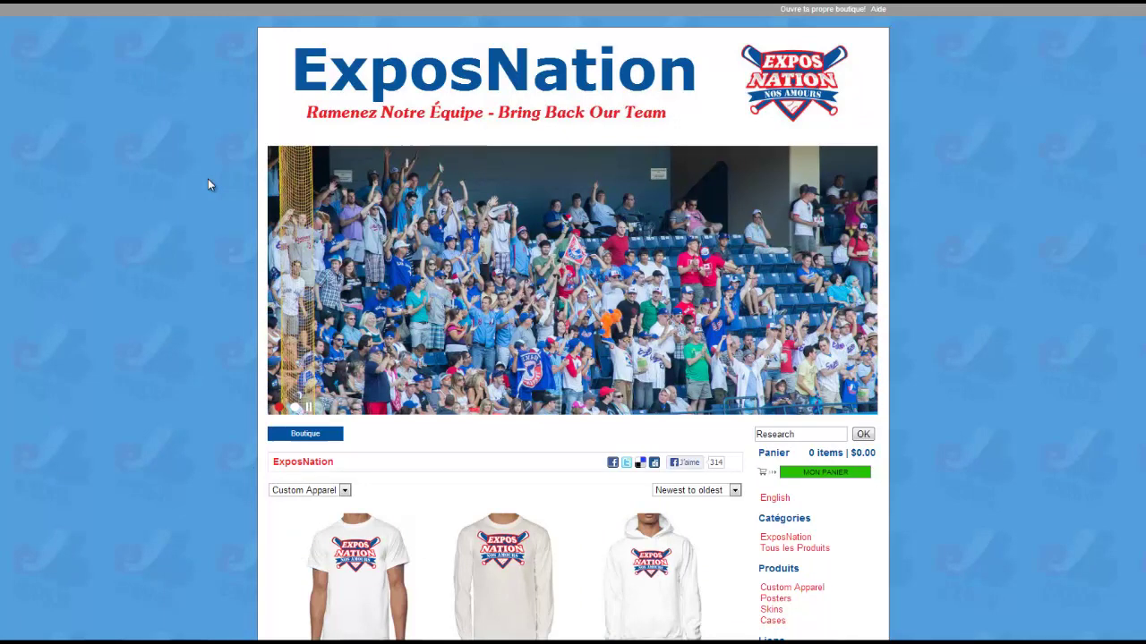
Browse the ExposNation product grid, from $20.00 tees to the $55.00 hoodie, caps, mugs and aprons
scroll(215, 161, "down", 3)
scroll(343, 205, "down", 3)
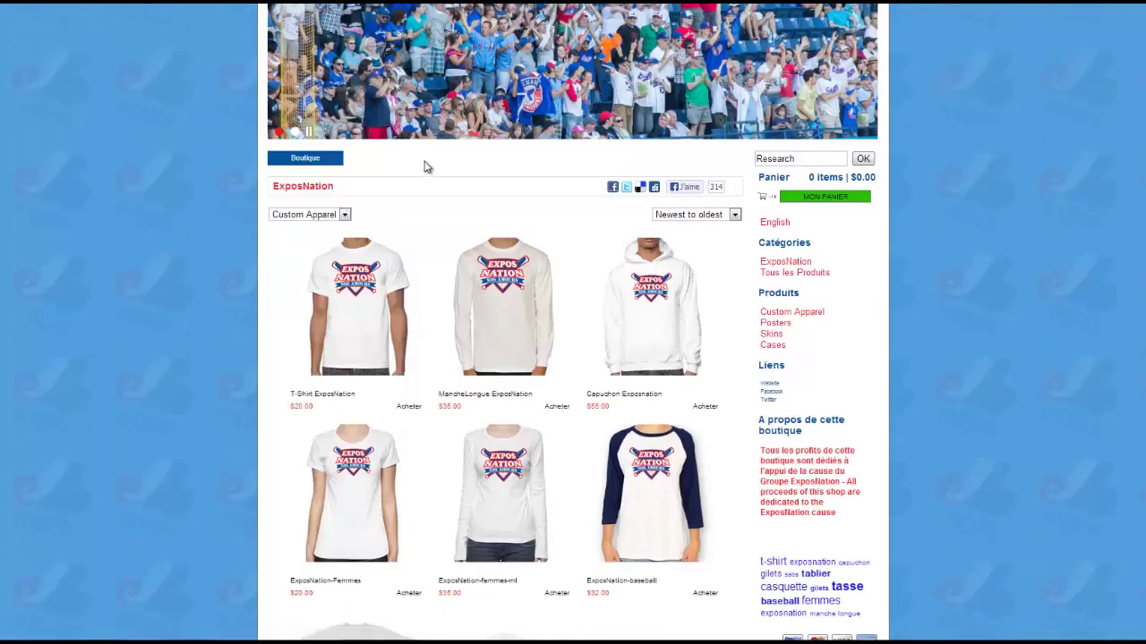
scroll(372, 331, "down", 5)
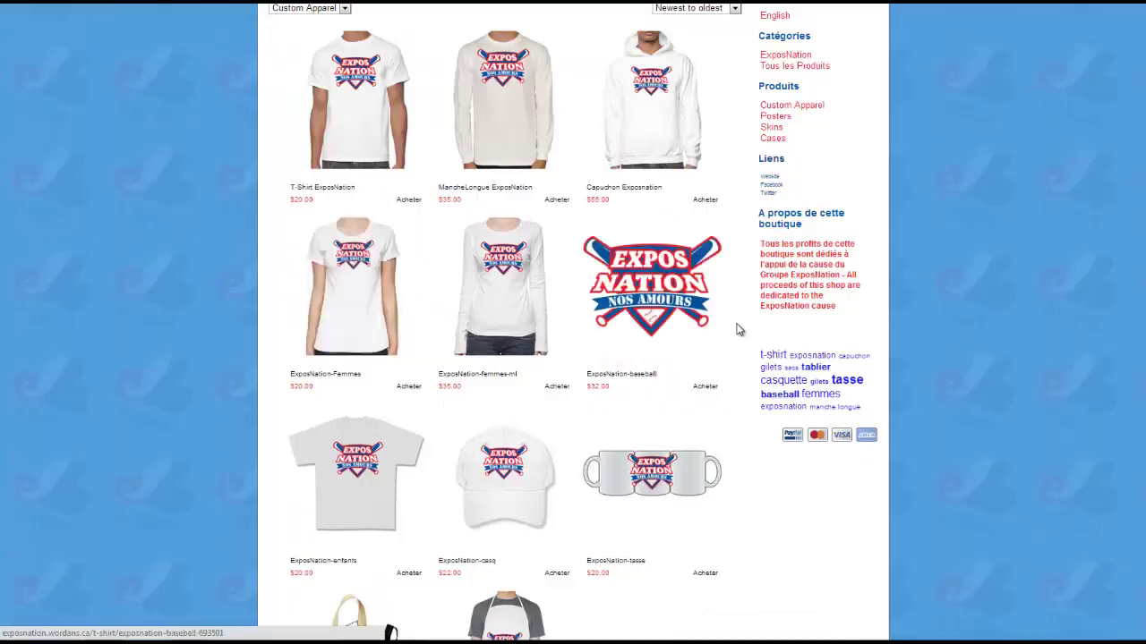
scroll(742, 328, "up", 7)
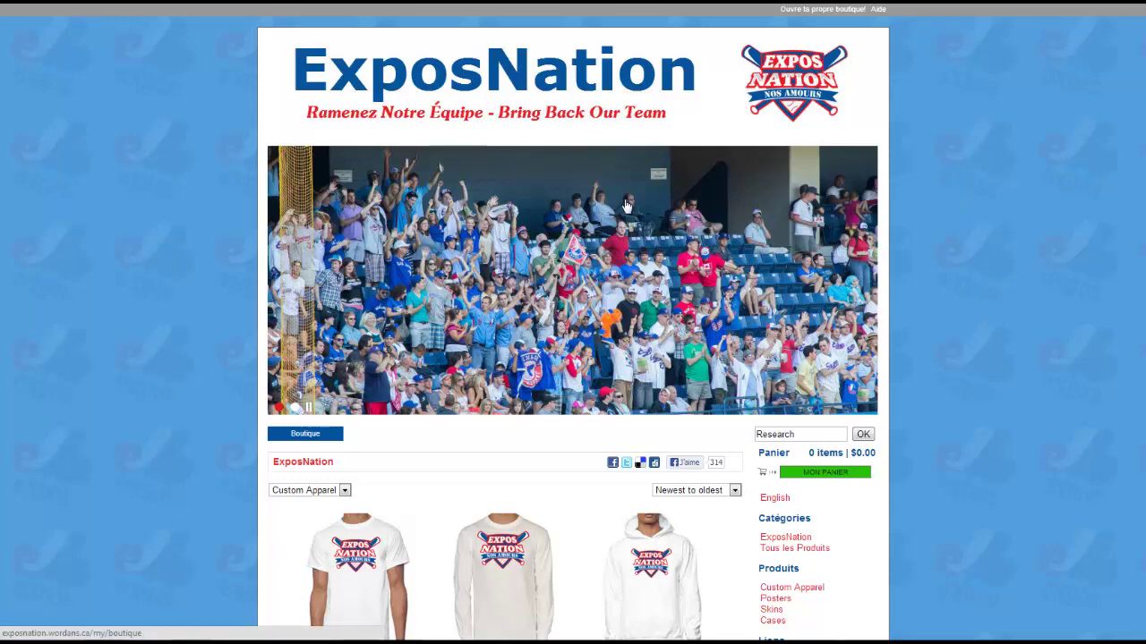
scroll(661, 335, "down", 3)
scroll(806, 365, "down", 2)
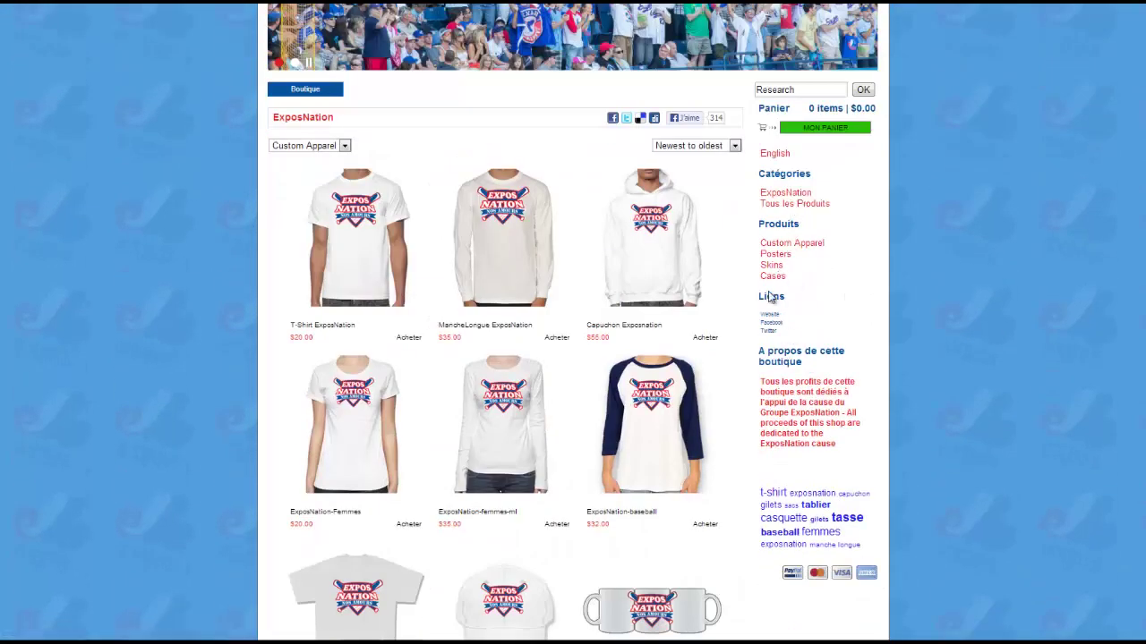
scroll(636, 305, "down", 4)
scroll(433, 231, "down", 1)
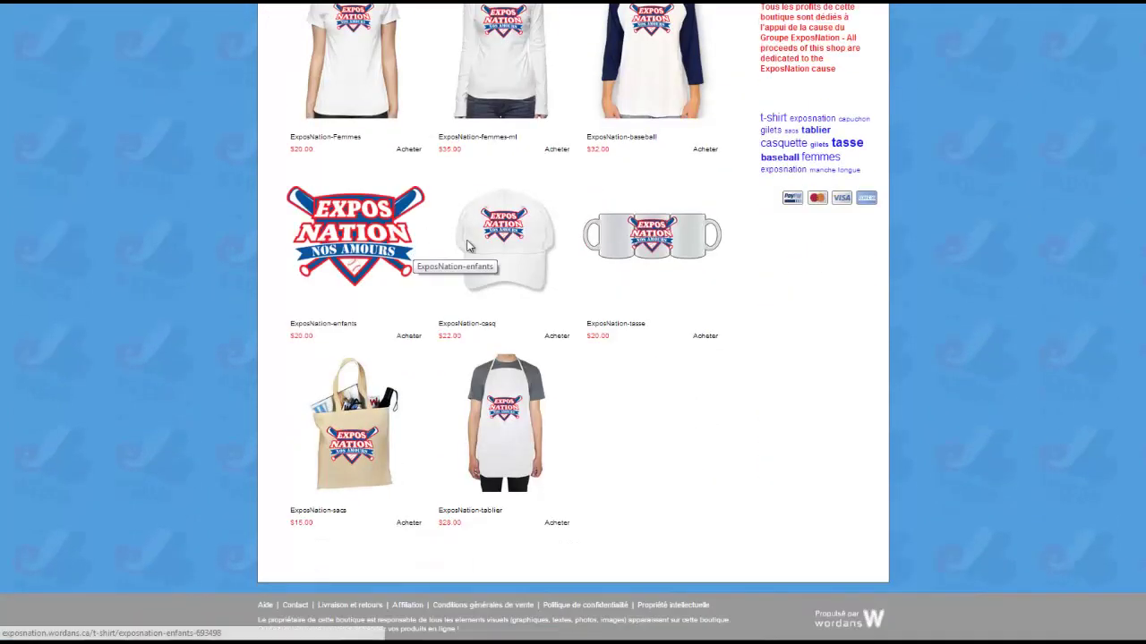
scroll(639, 367, "up", 3)
scroll(608, 359, "down", 1)
scroll(591, 340, "up", 4)
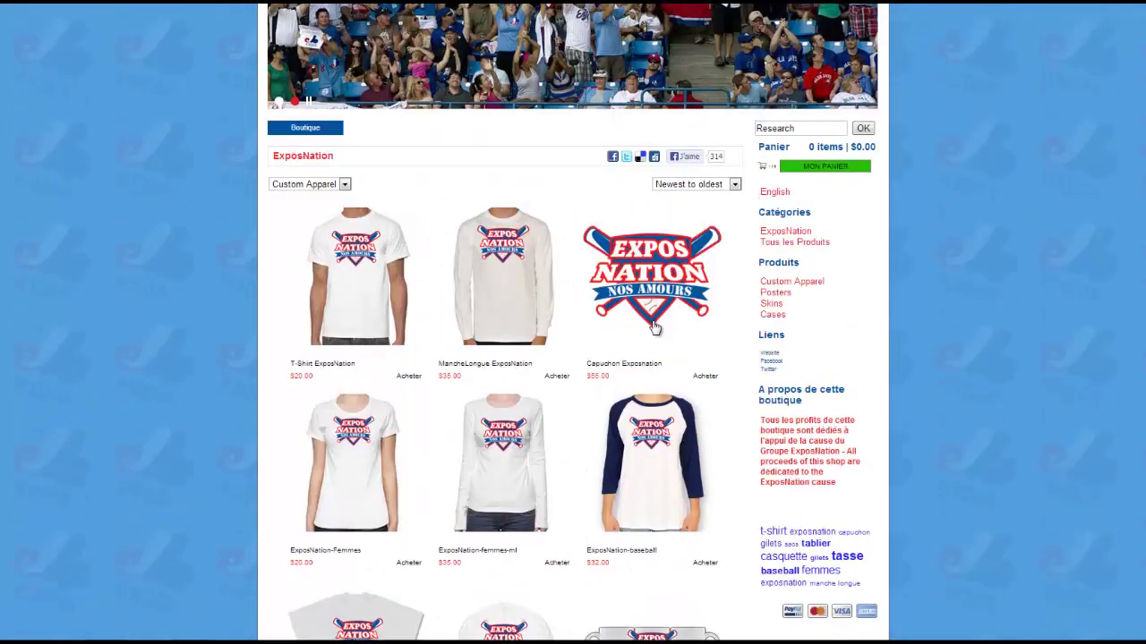
scroll(573, 327, "up", 2)
scroll(719, 456, "down", 8)
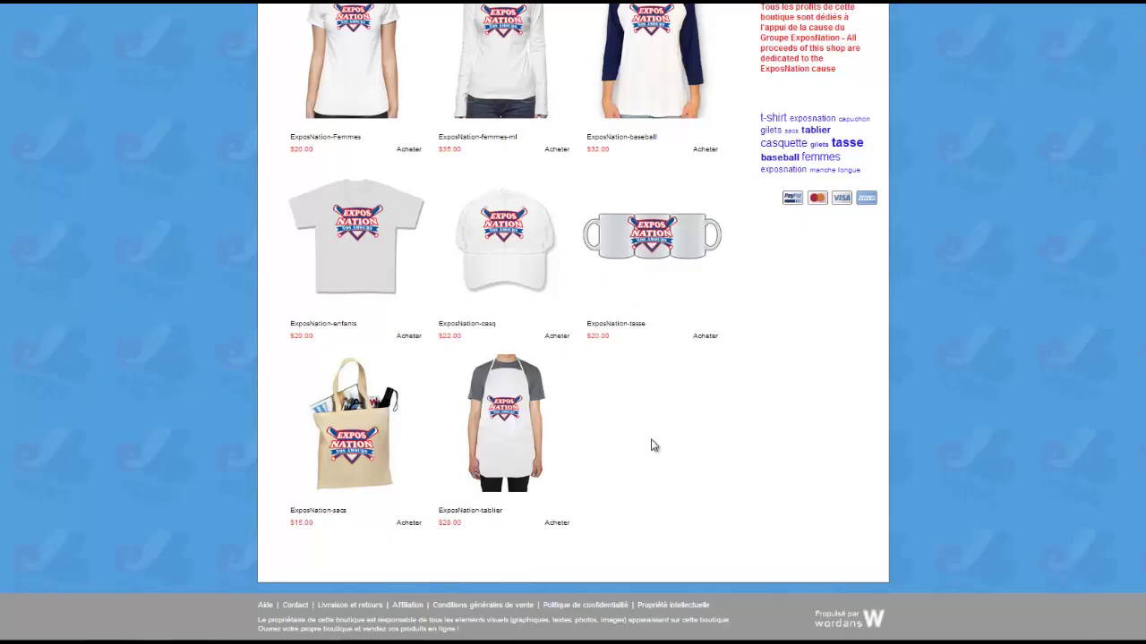
scroll(537, 449, "up", 8)
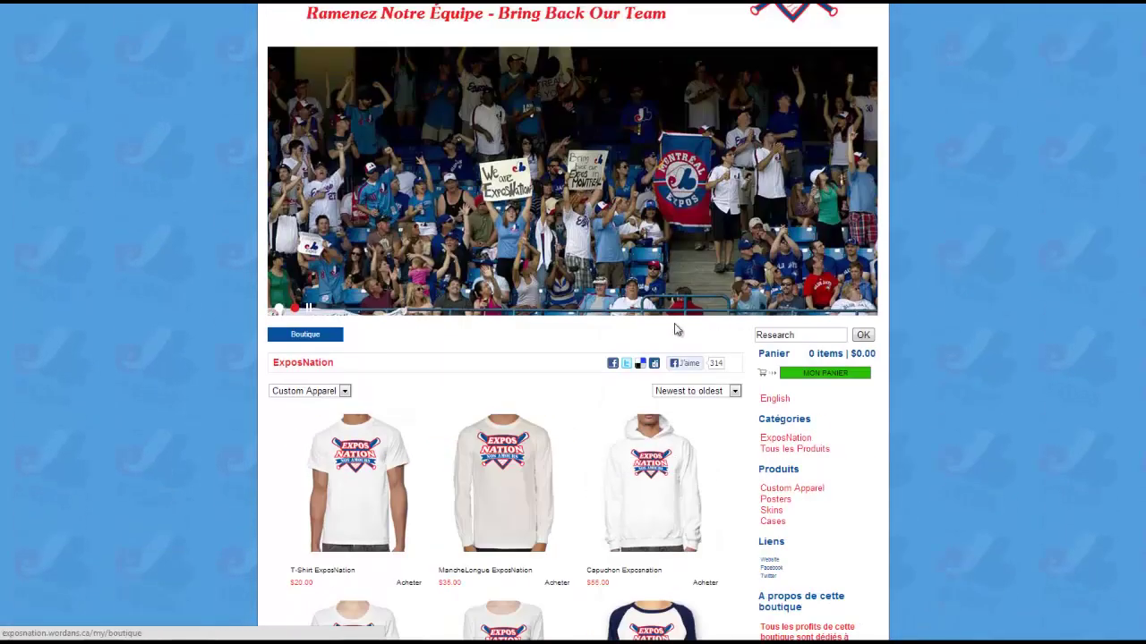
scroll(685, 324, "down", 3)
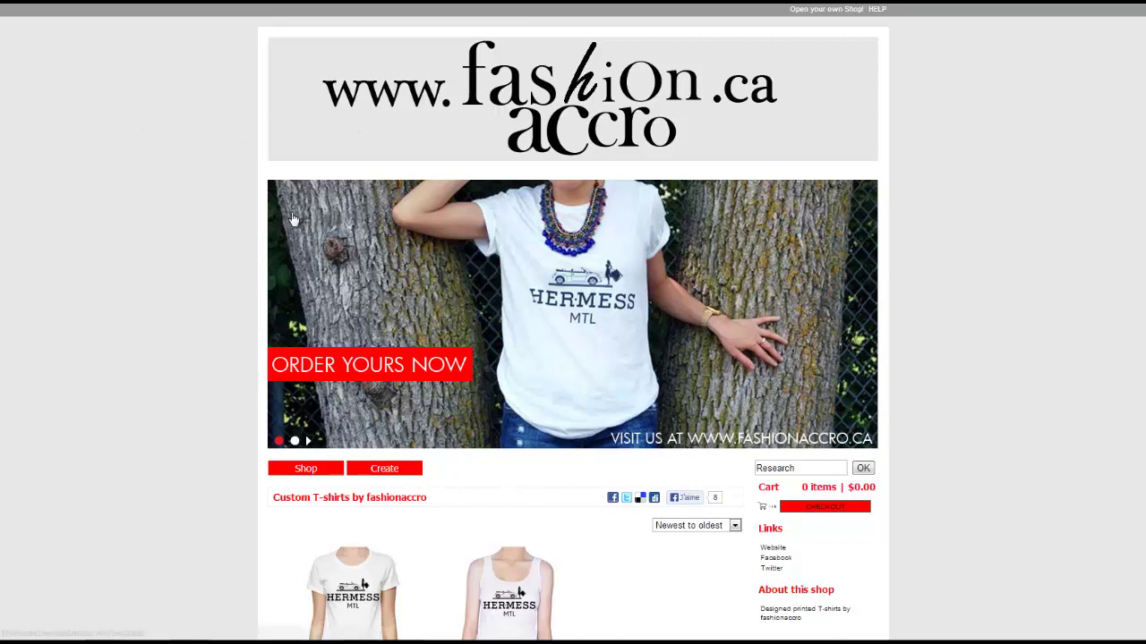
Advance the fashionaccro slideshow, scroll its HER-MESS shirts, then return to the Wordans homepage
left_click(294, 442)
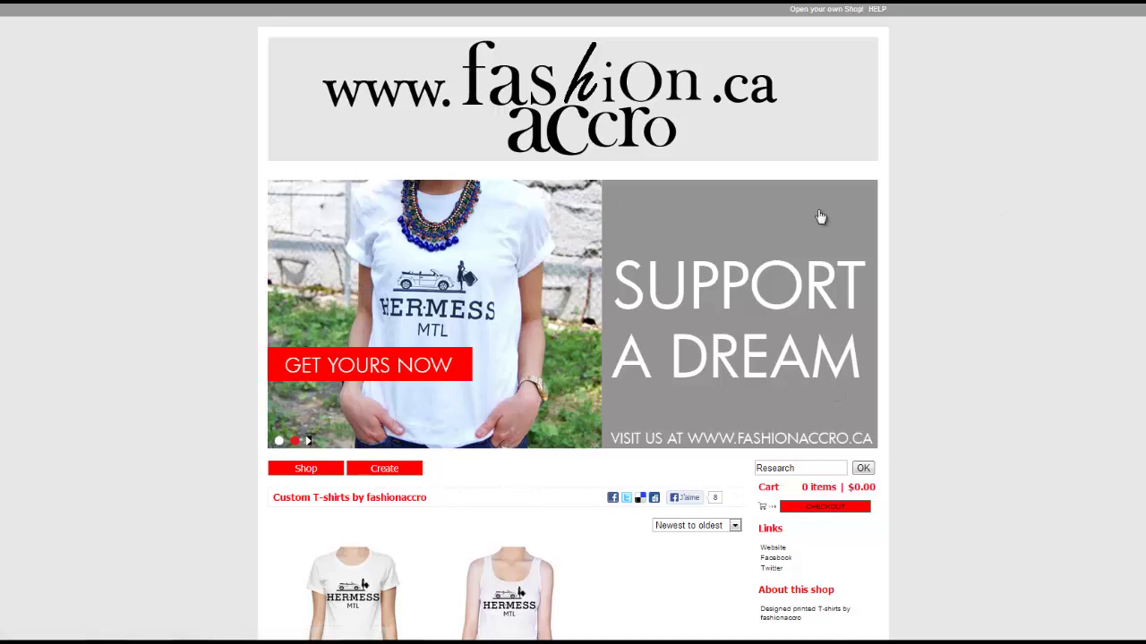
scroll(455, 514, "down", 3)
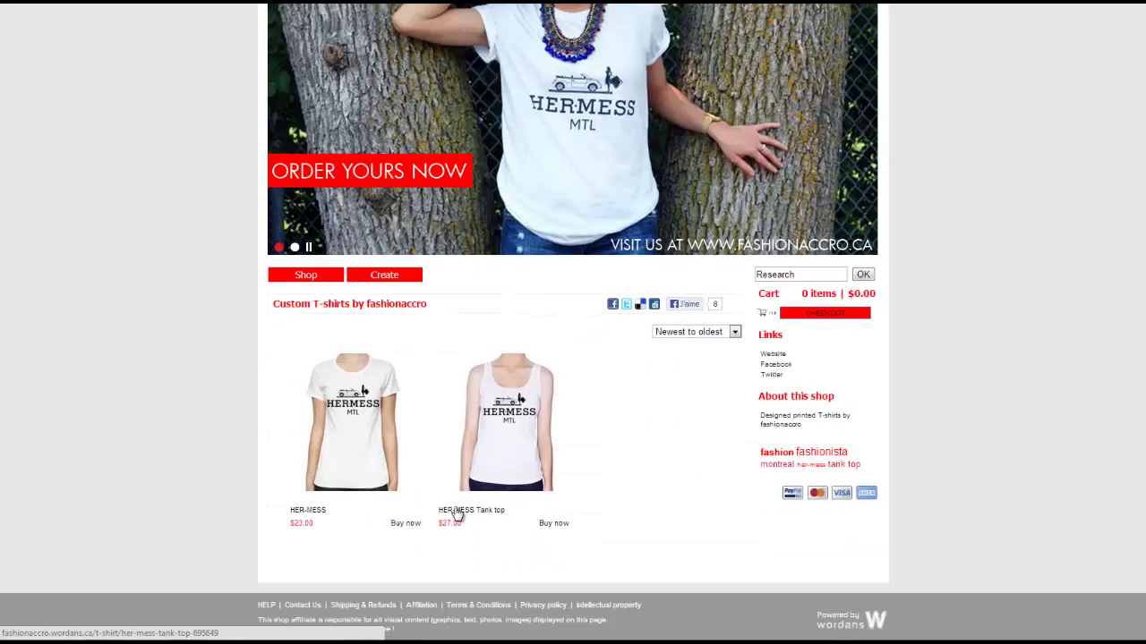
scroll(330, 247, "up", 3)
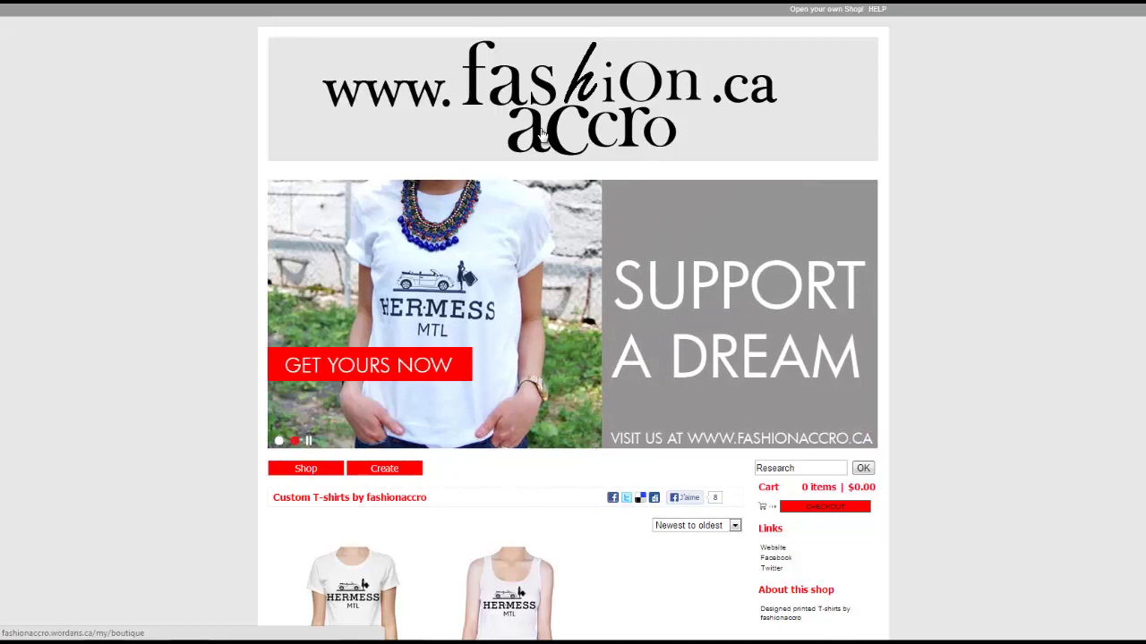
scroll(541, 134, "down", 2)
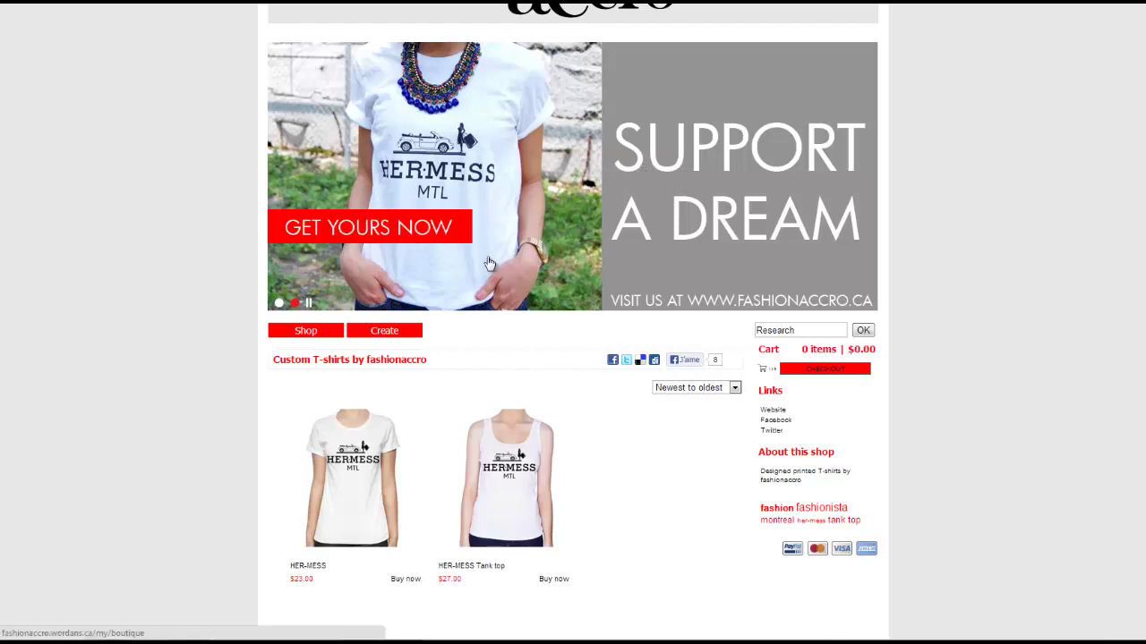
left_click(528, 263)
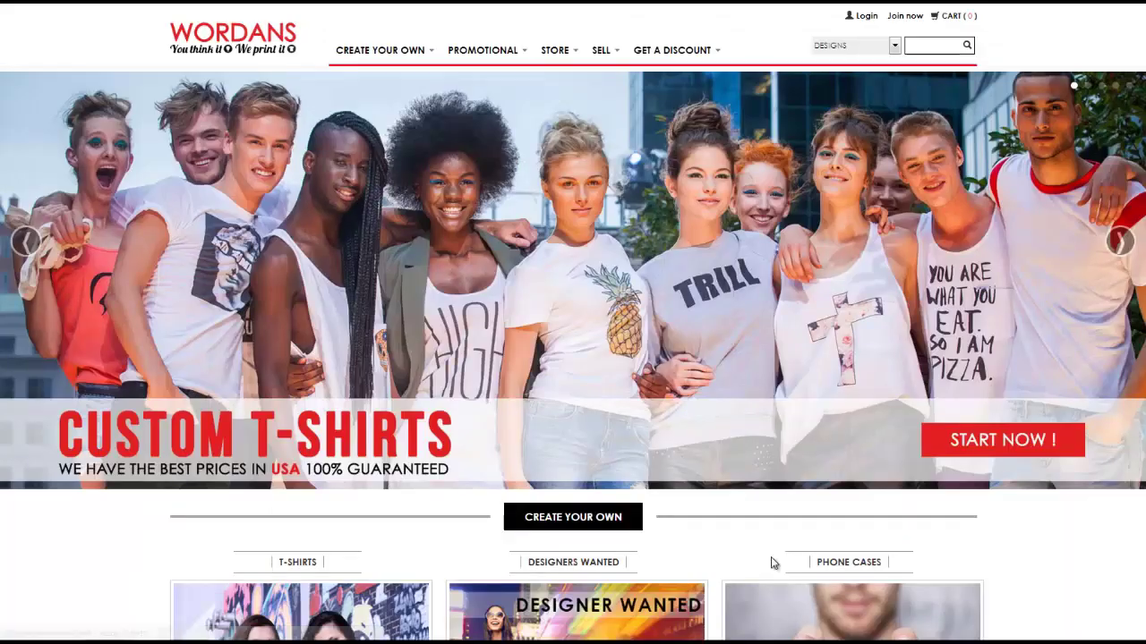